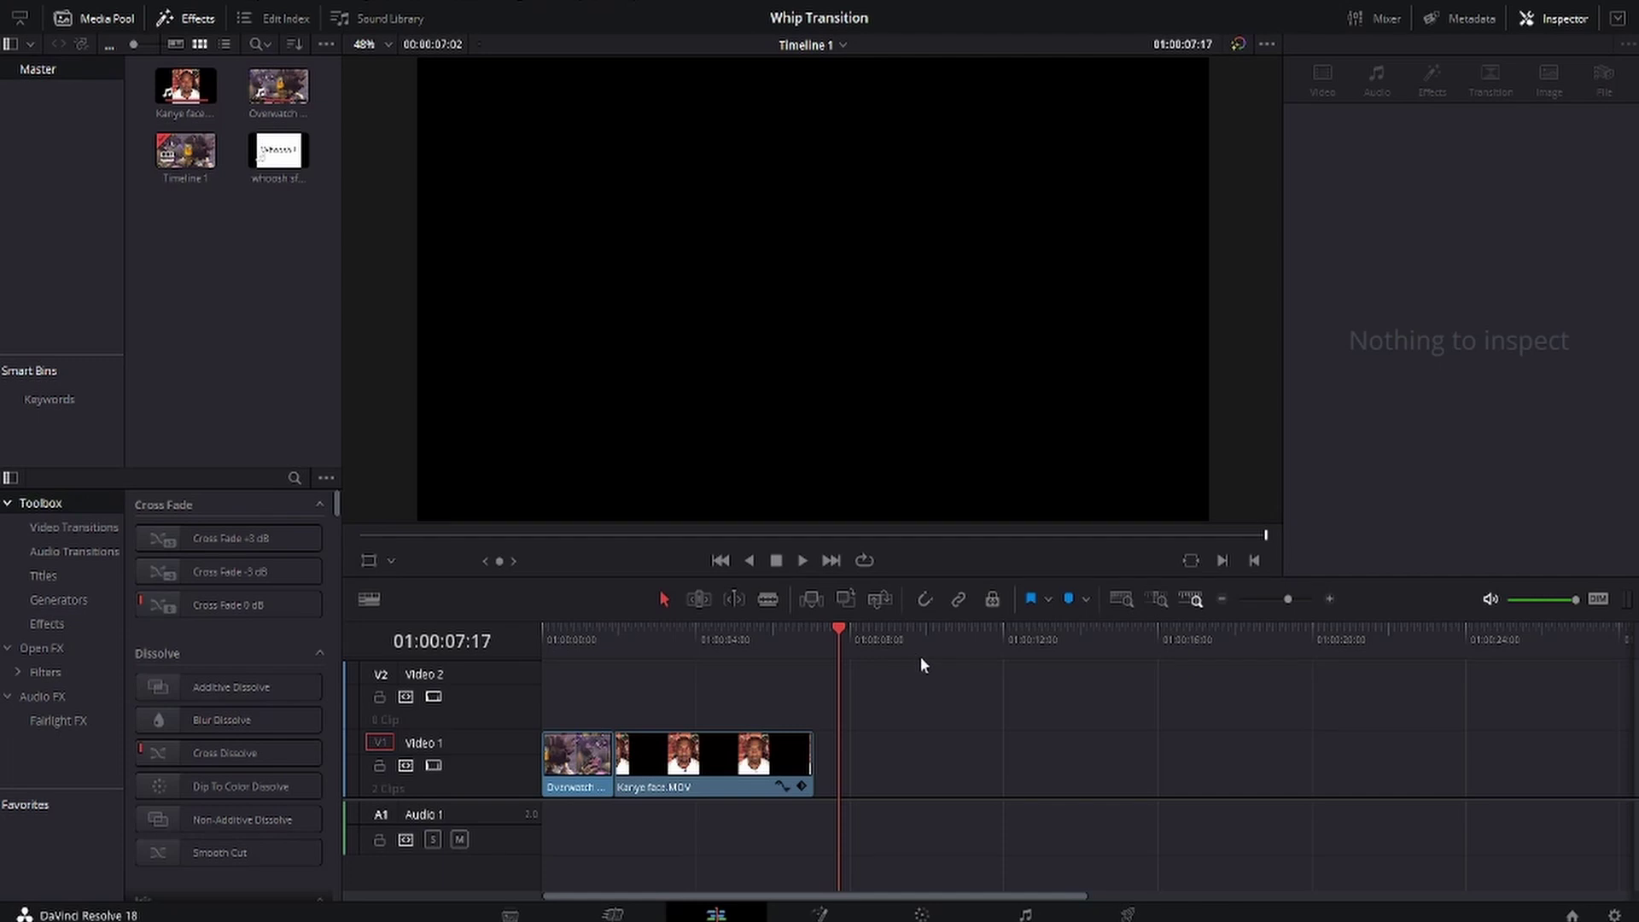
Preview the Overwatch clip, then drop the Motion > Push transition onto its cut with Kanye face.MOV.
drag(847, 633, 643, 667)
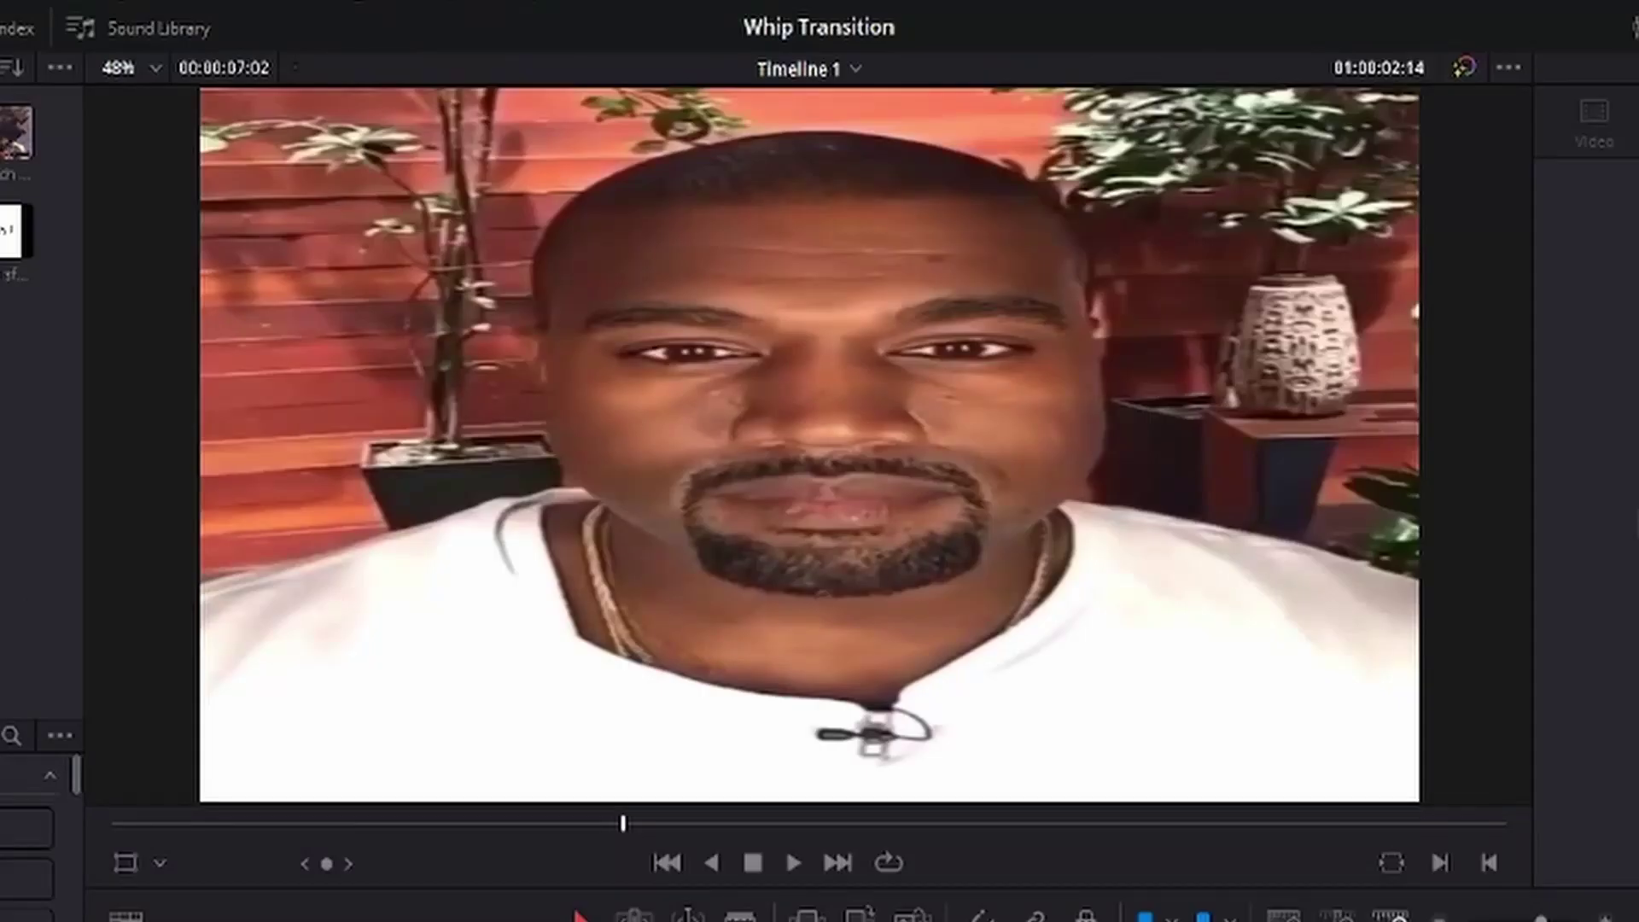
key(space)
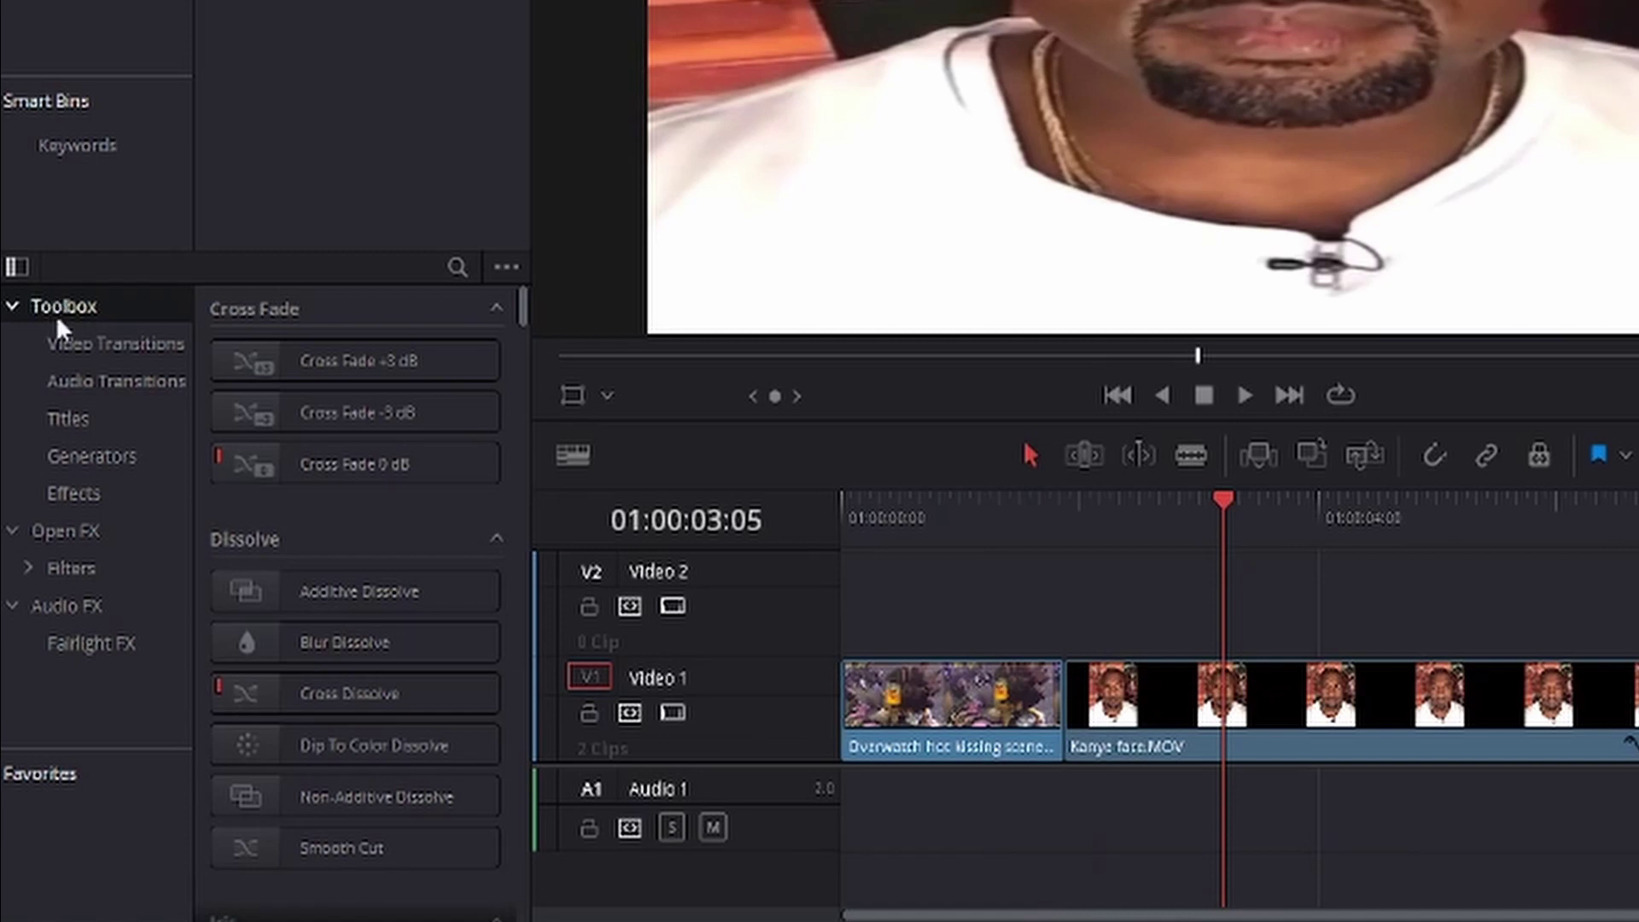
click(116, 348)
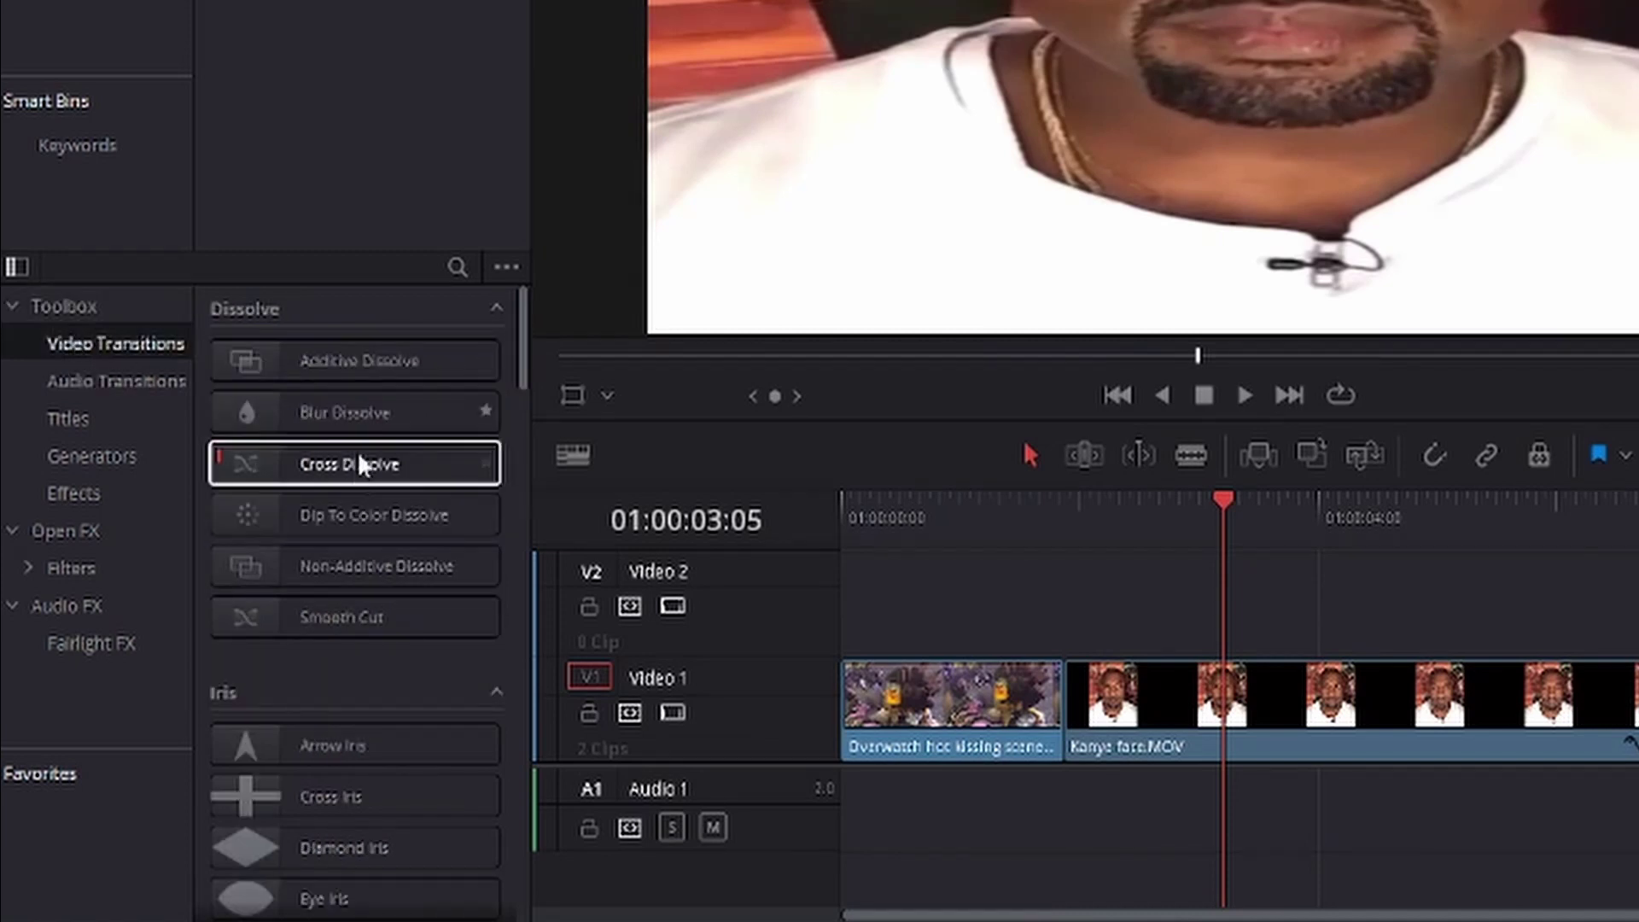
scroll(367, 473, down, 5)
scroll(379, 479, down, 4)
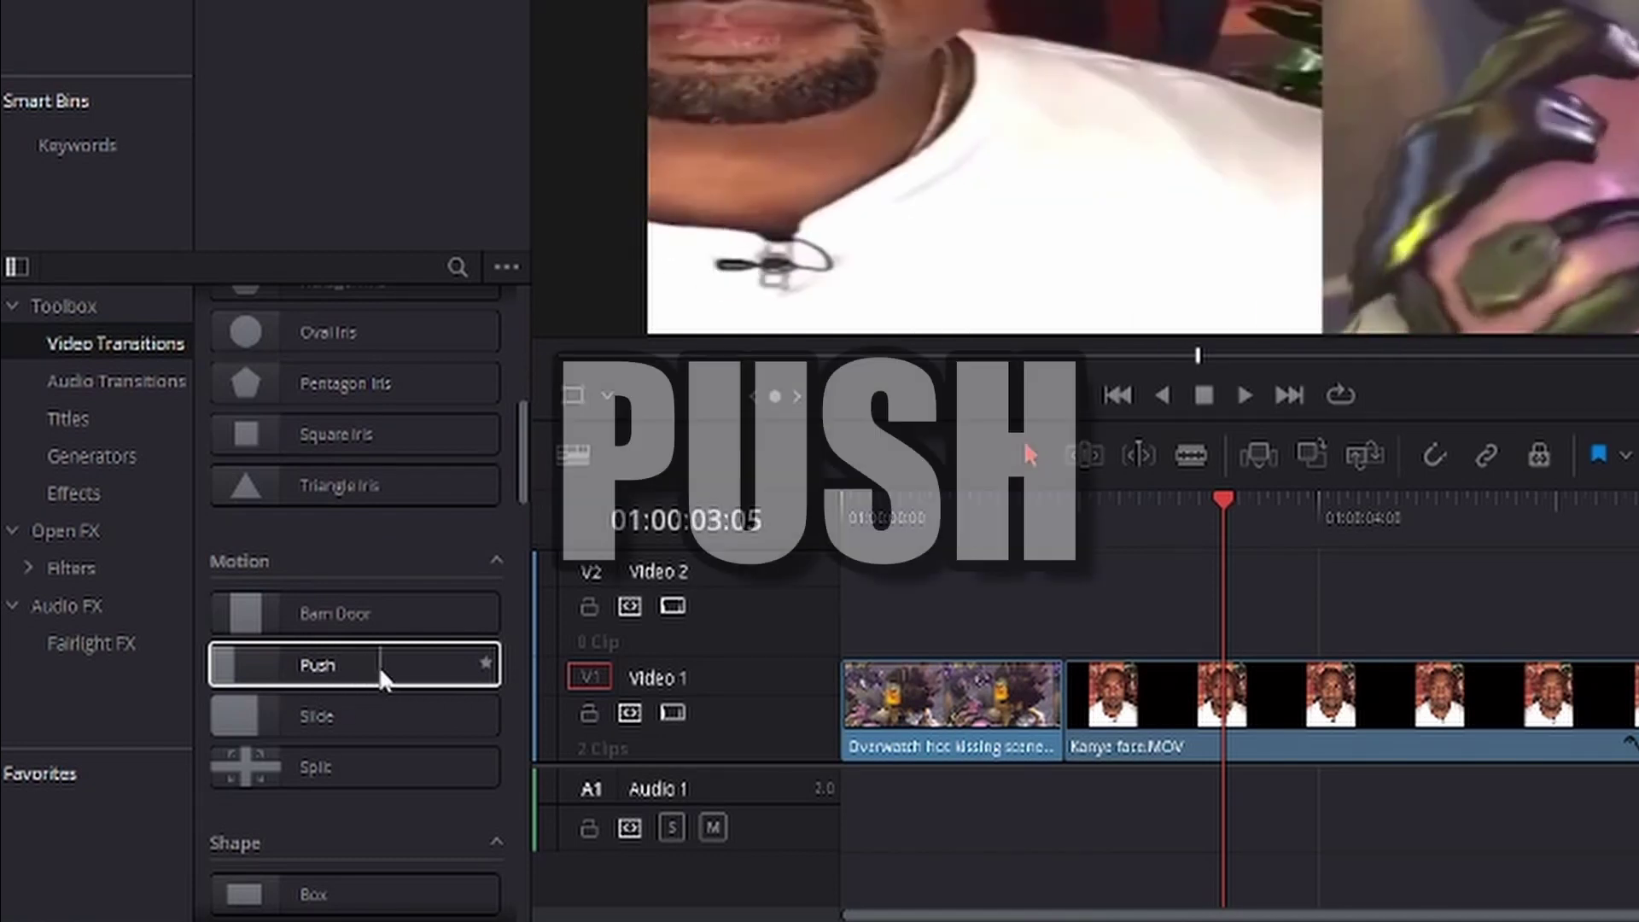
drag(291, 664, 1074, 673)
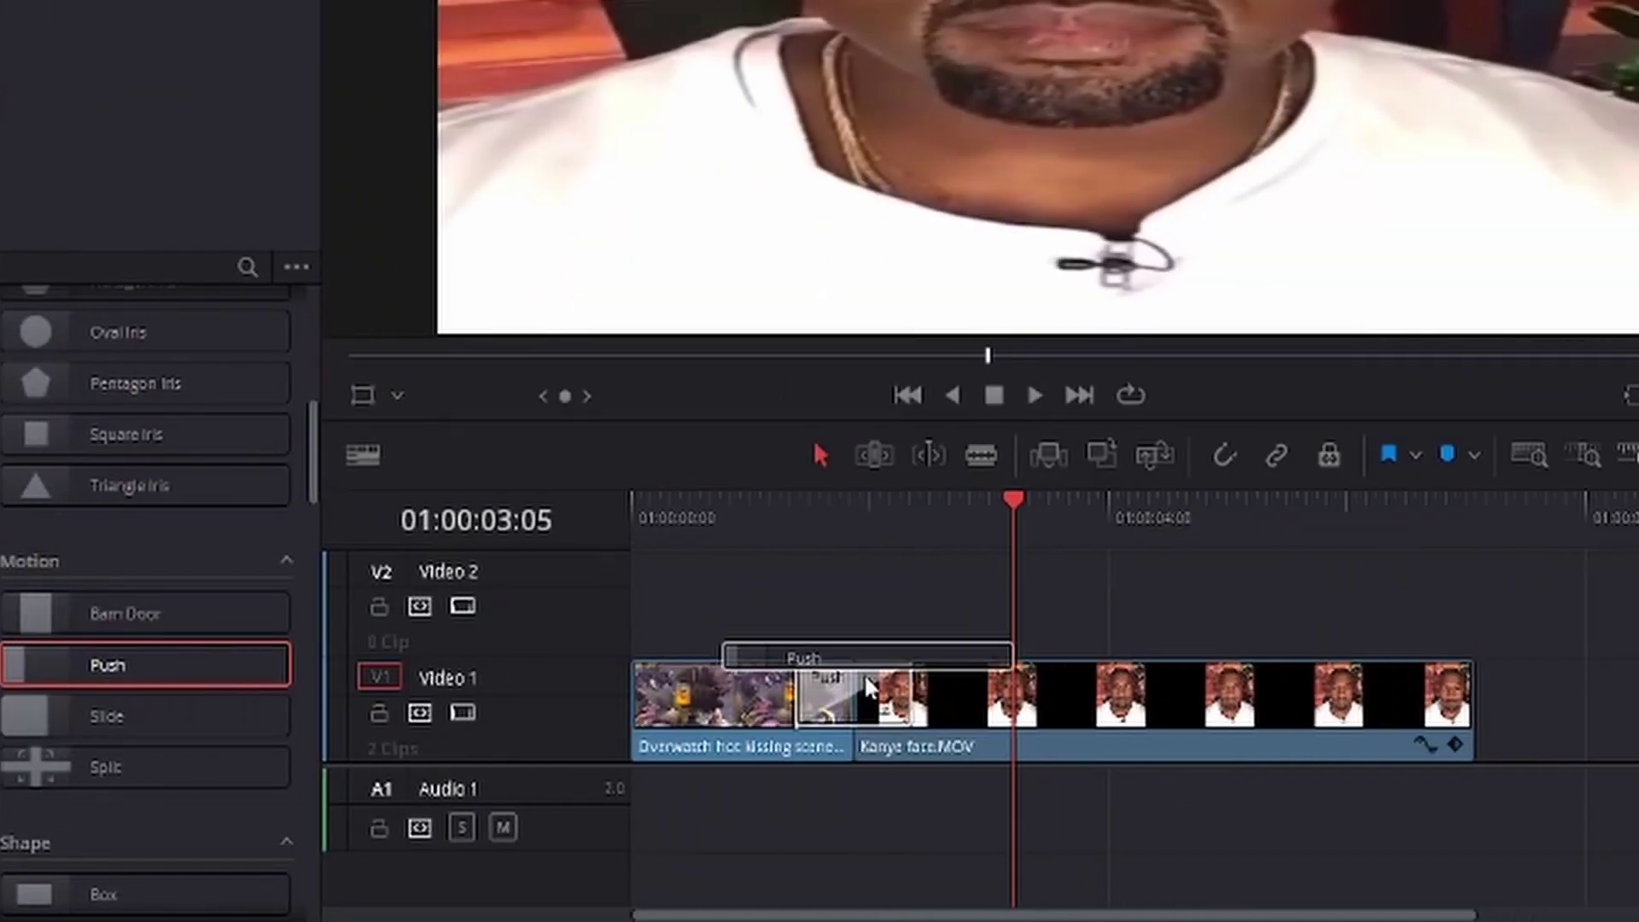
drag(864, 673, 865, 673)
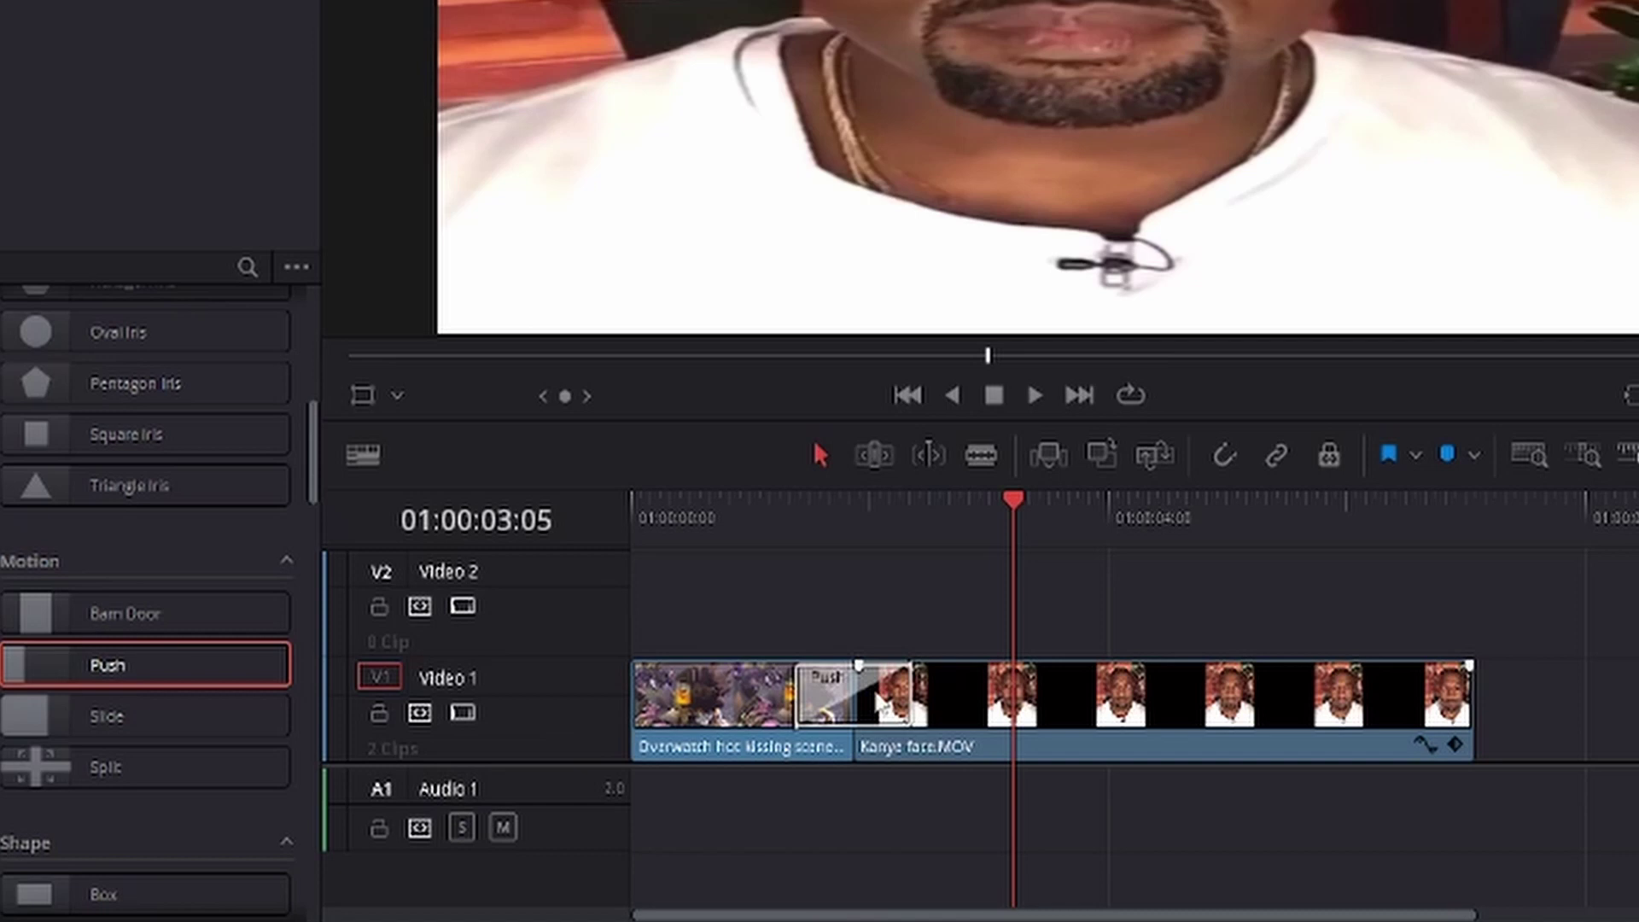
Set the Push transition's duration to 0.4 seconds in the Inspector.
click(888, 699)
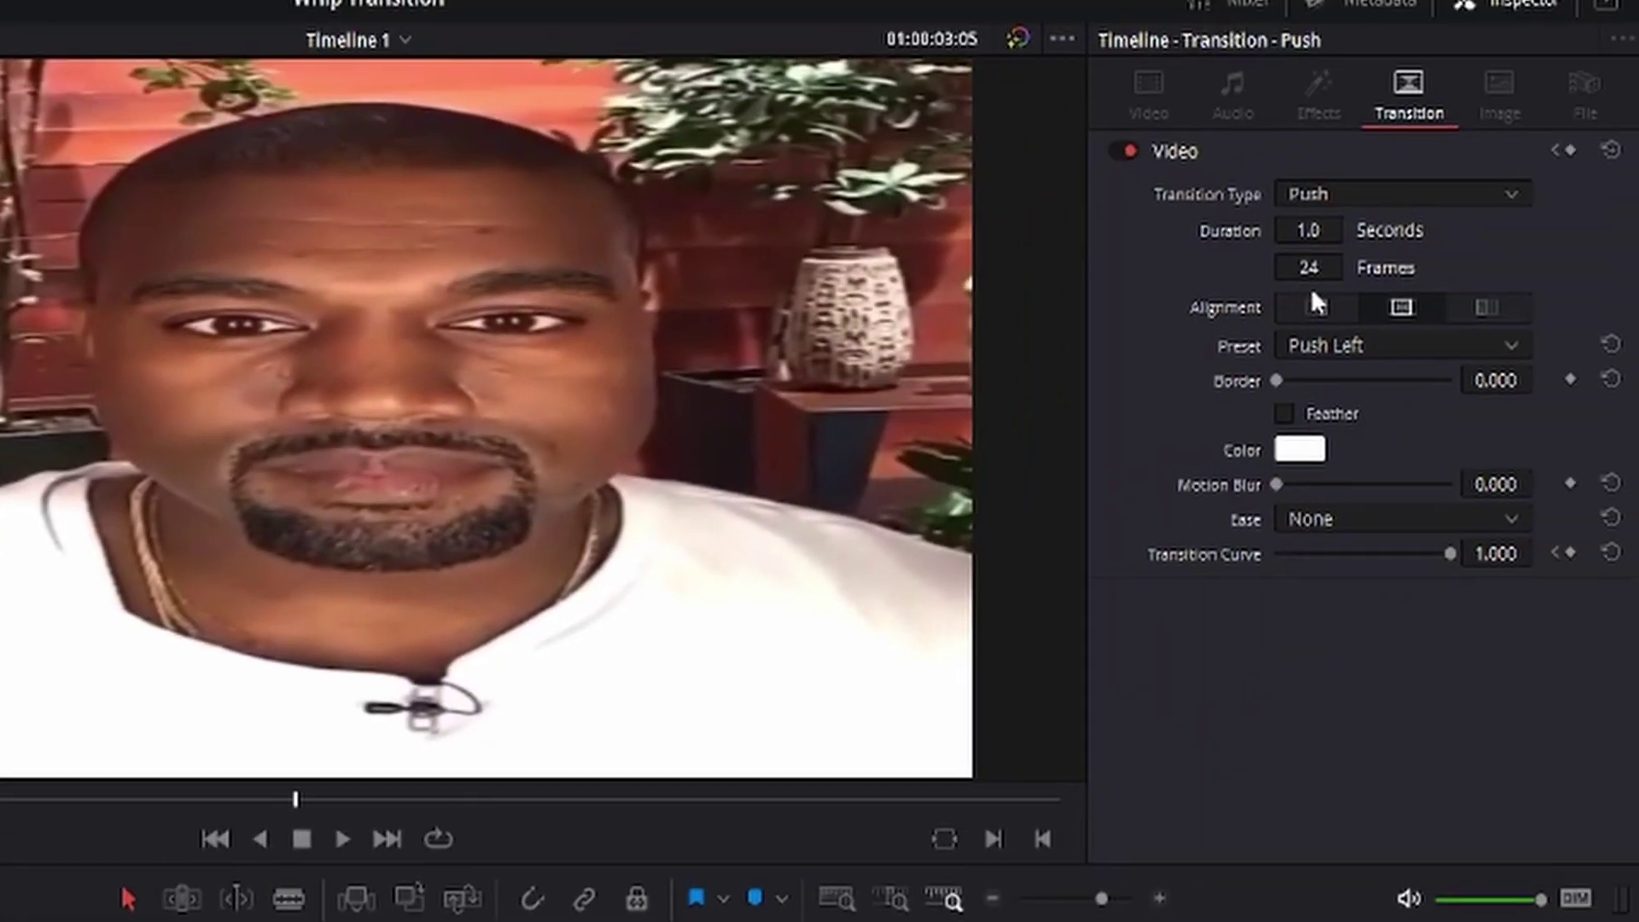
click(1310, 239)
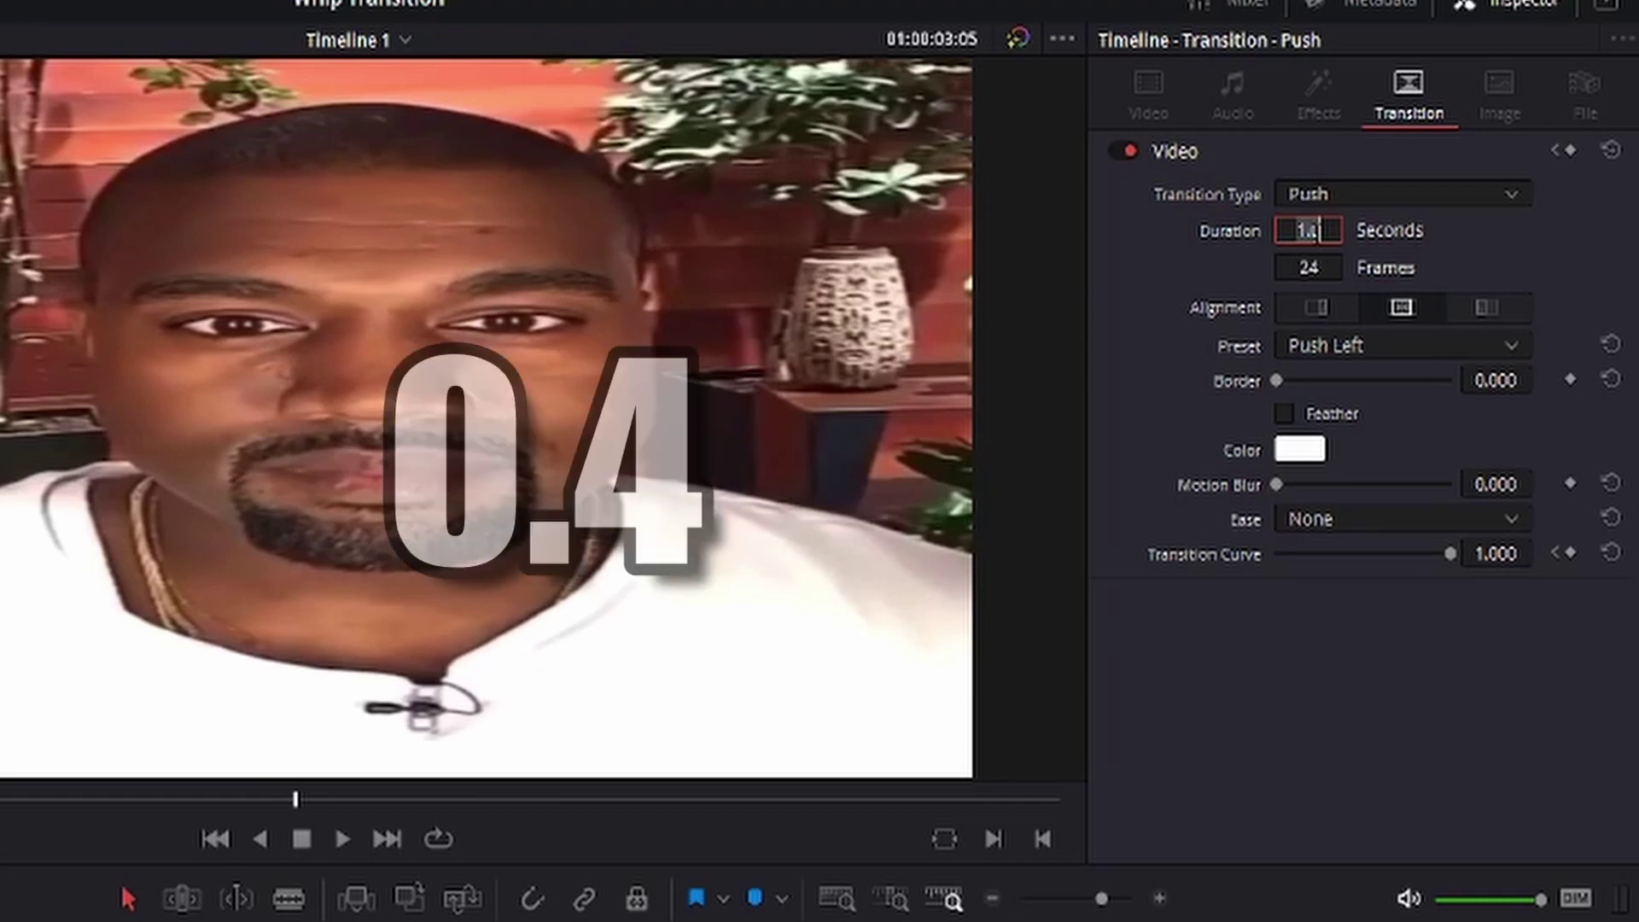
text(0.4)
key(Return)
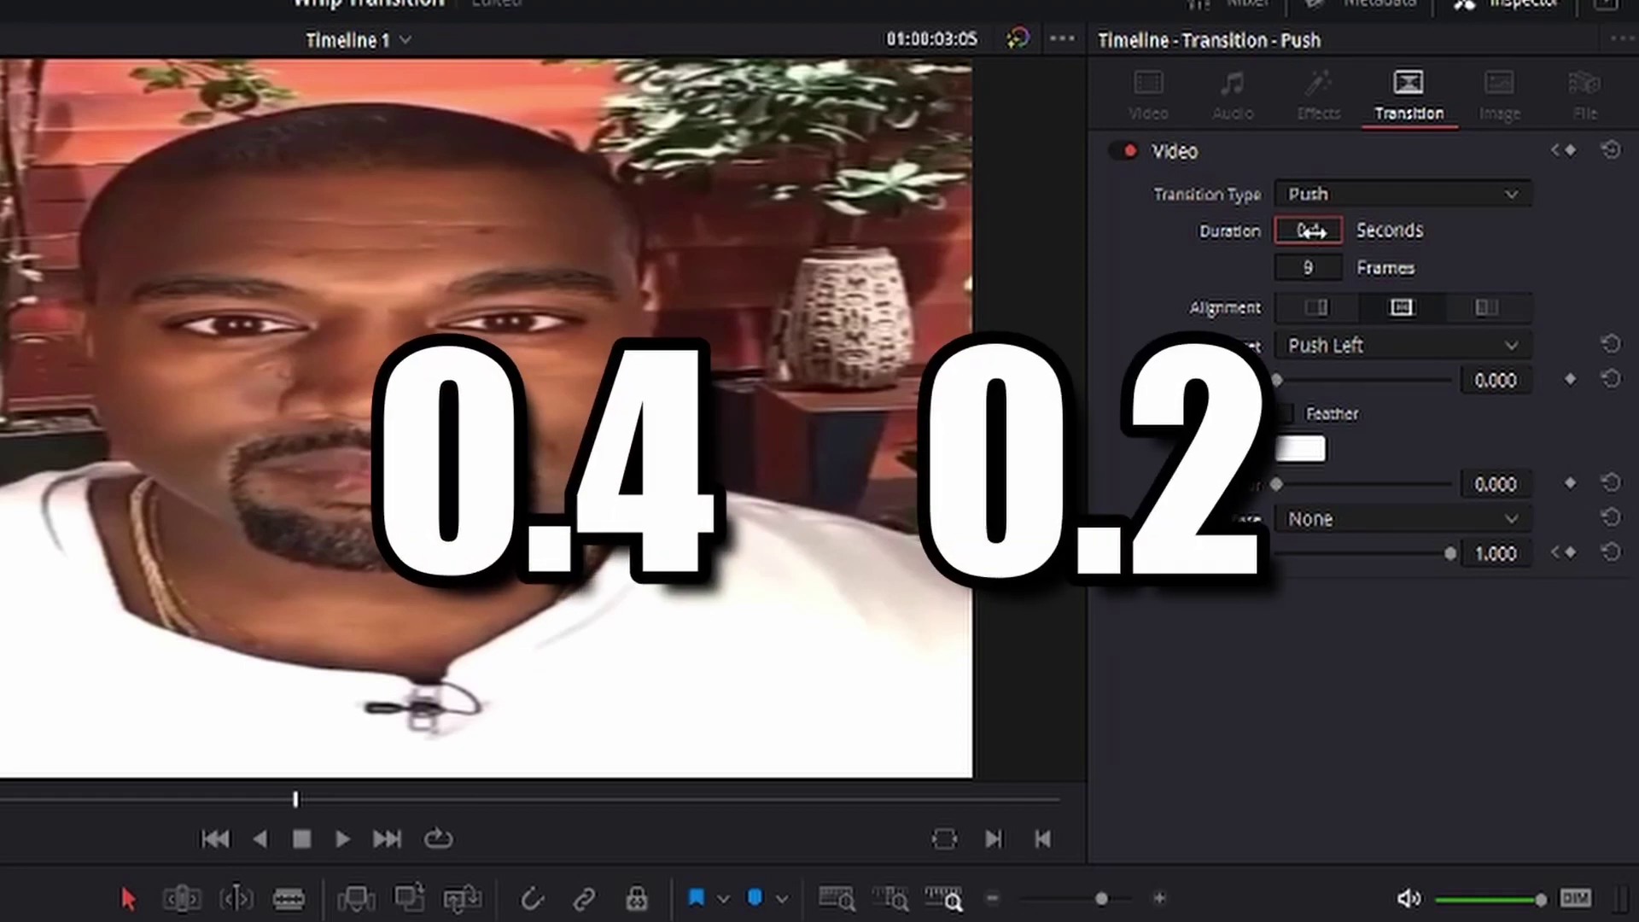
Play back the shortened 0.4-second transition from just before it.
key(Up)
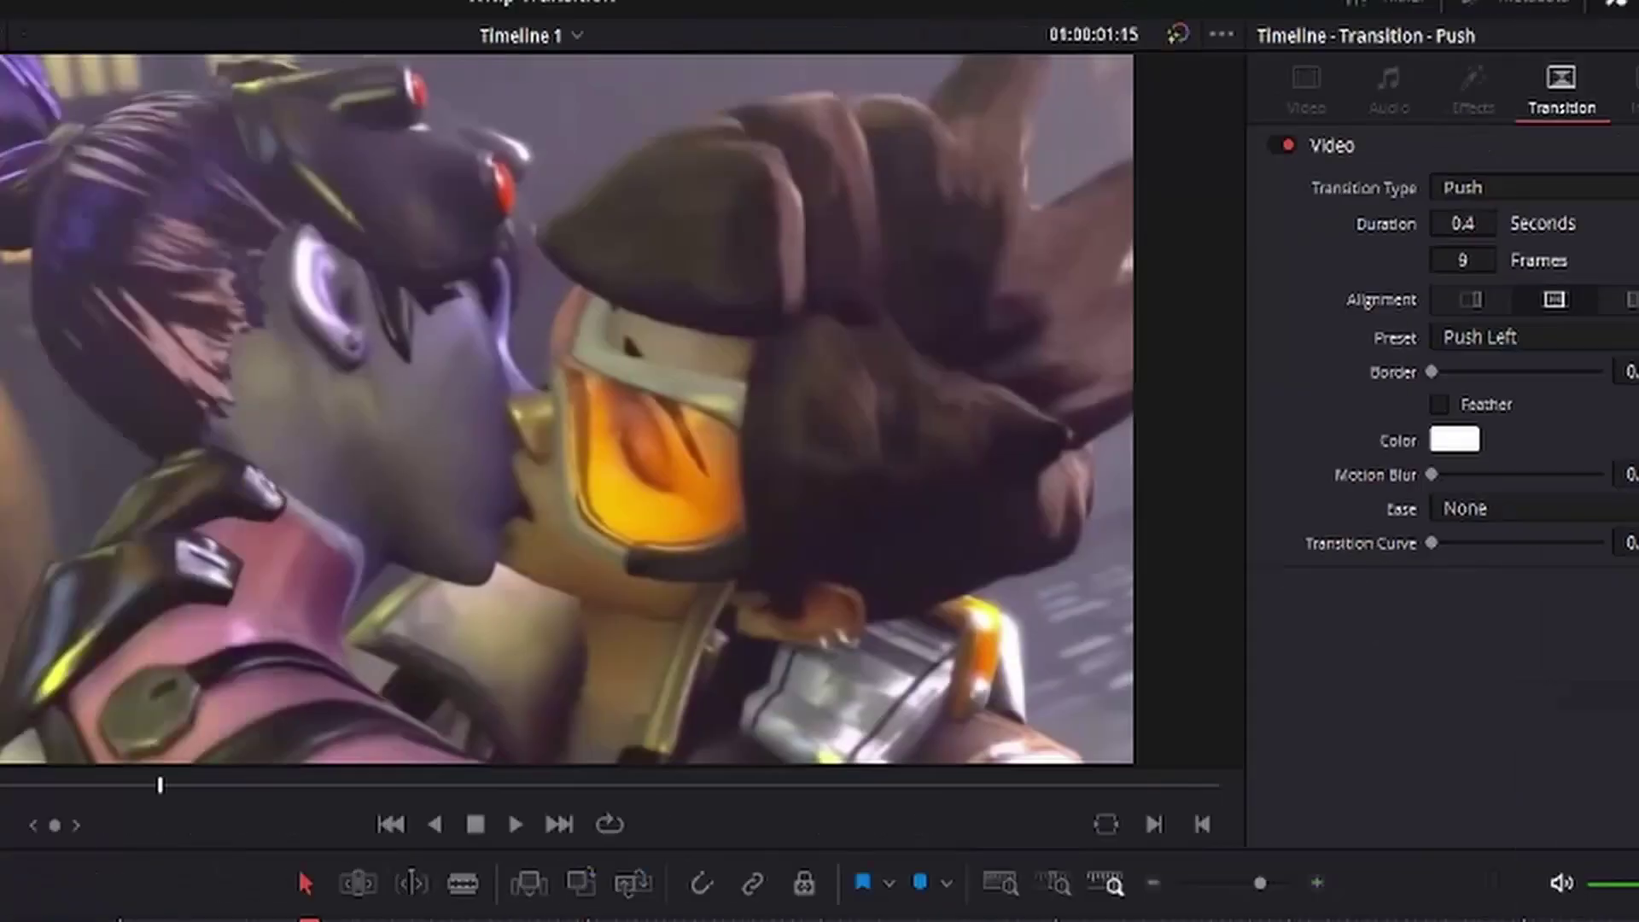
key(space)
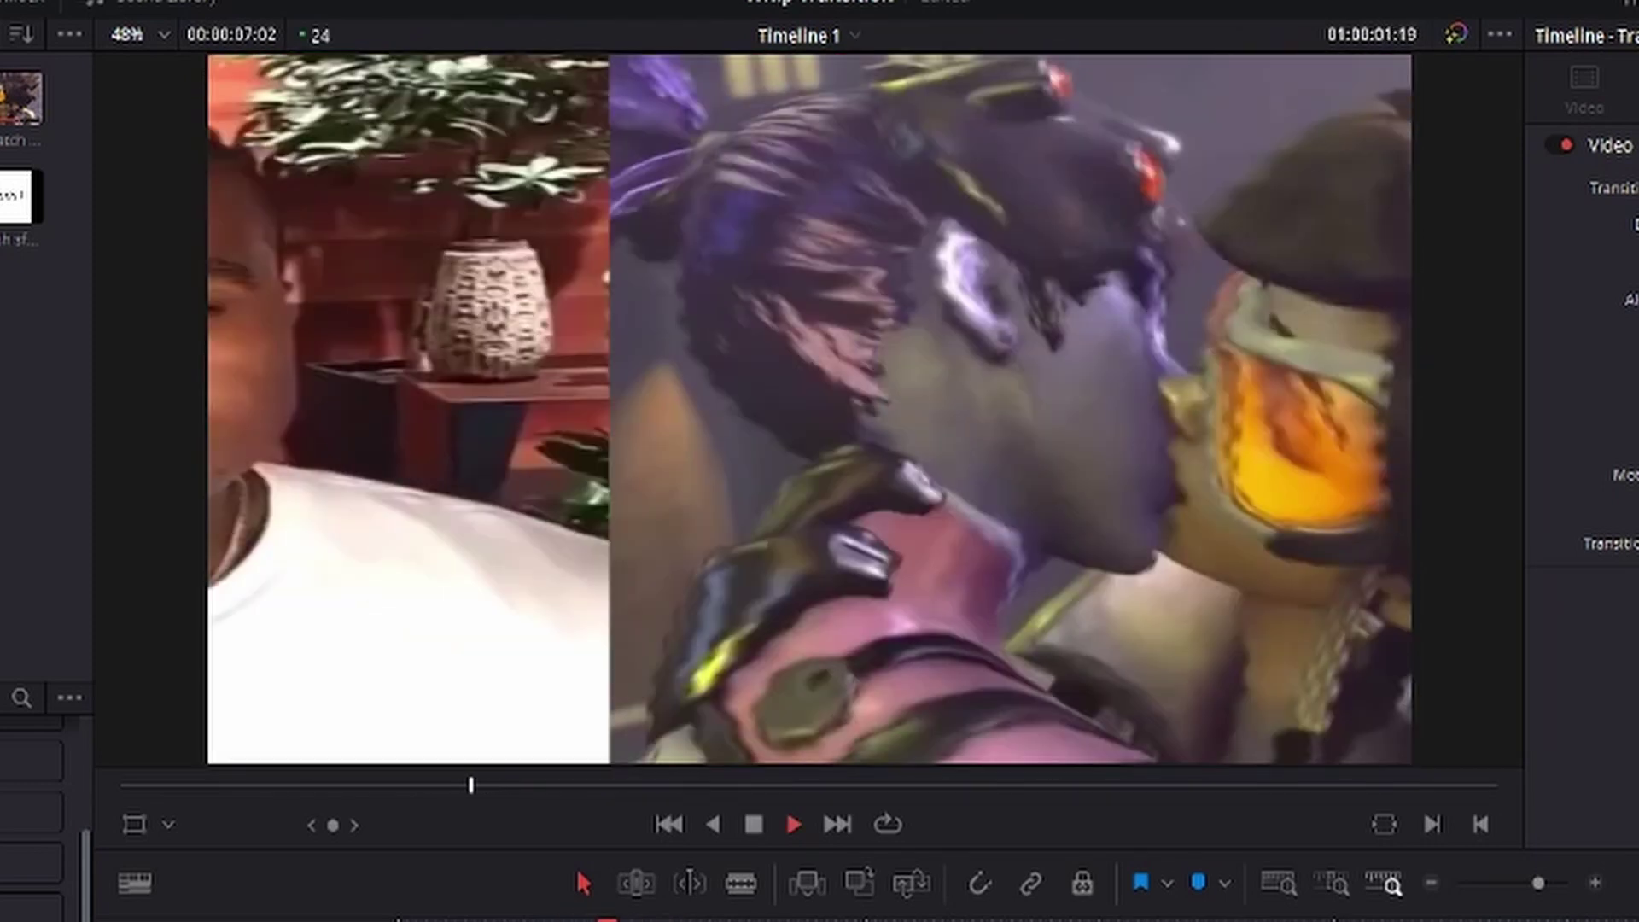
key(space)
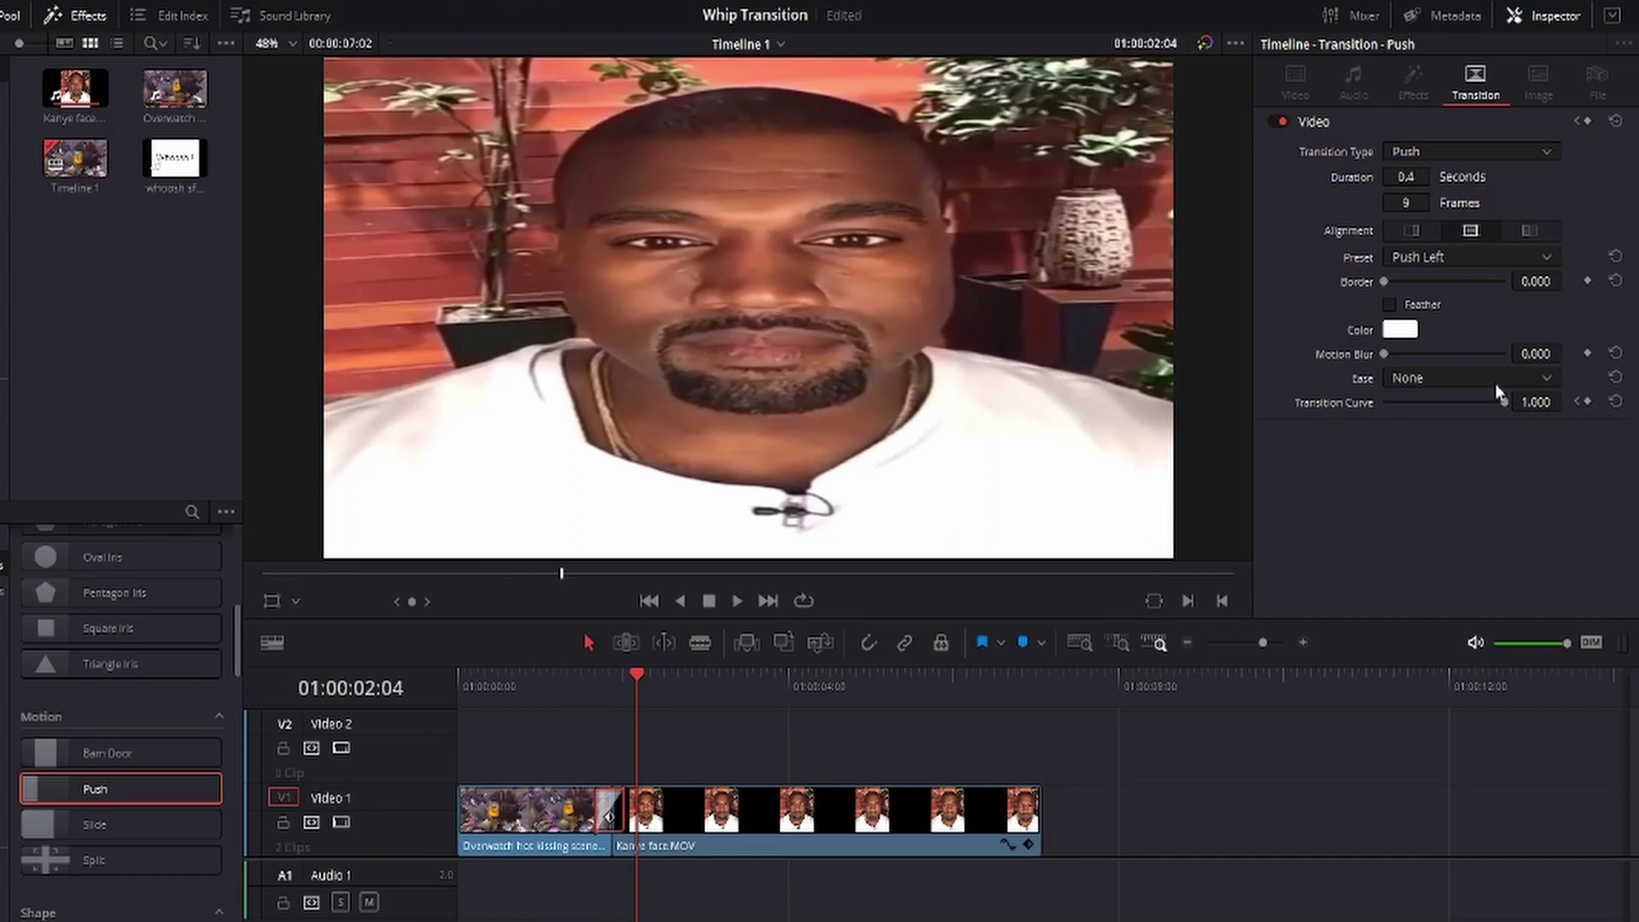
Set the Push transition's Ease to In & Out and play it from just before the cut.
click(1495, 380)
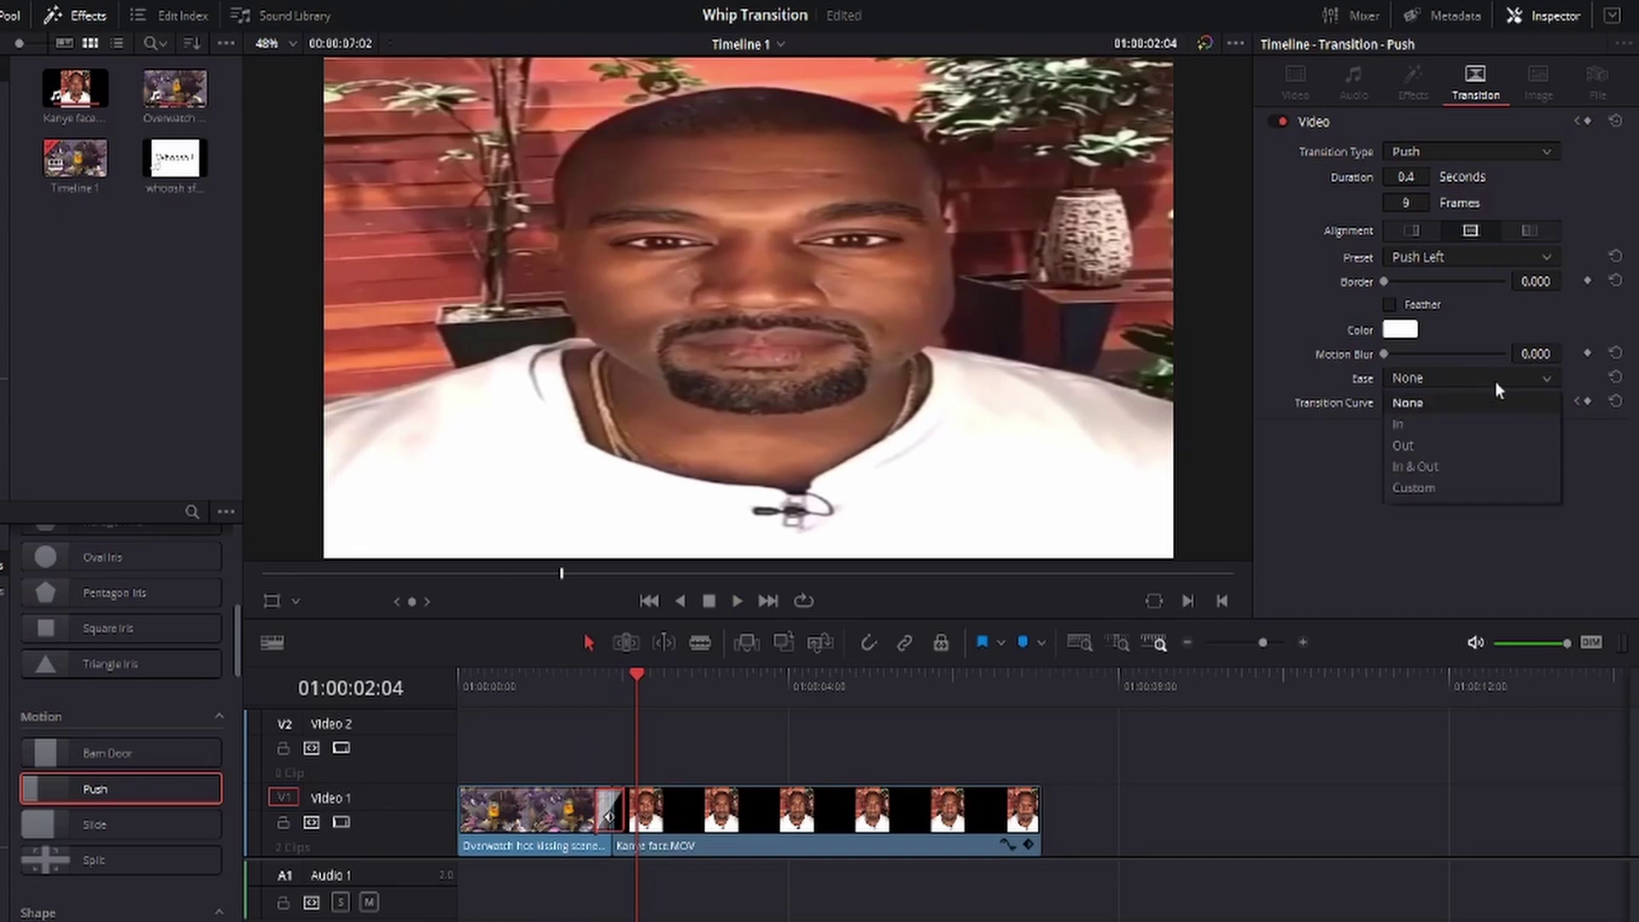
click(1435, 466)
click(579, 692)
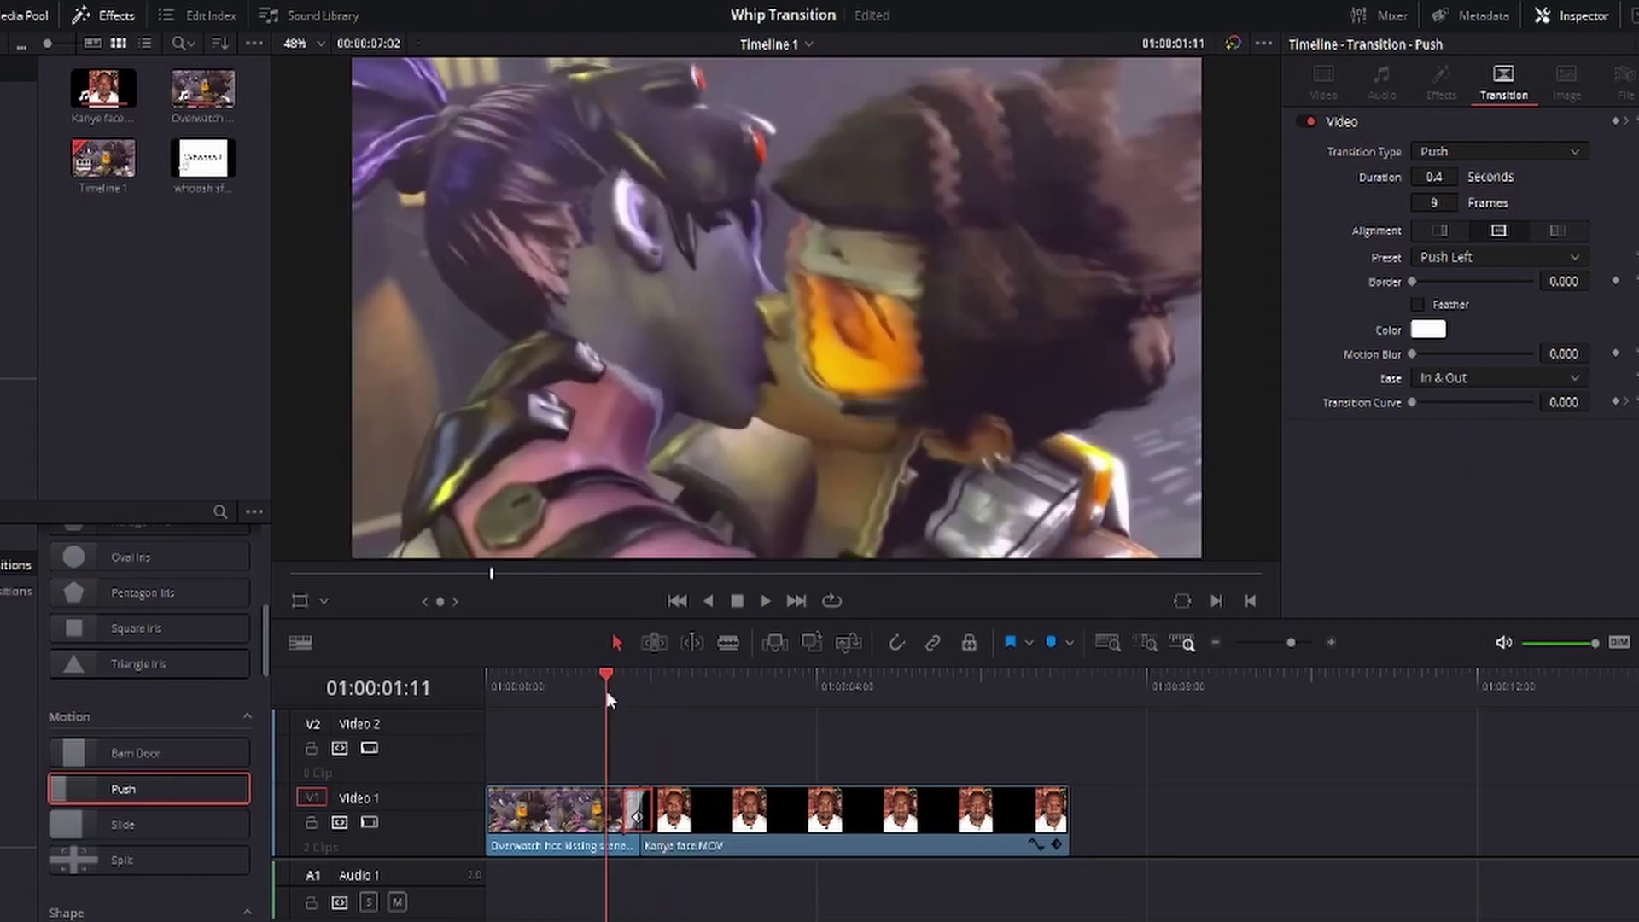
drag(606, 693, 597, 694)
key(space)
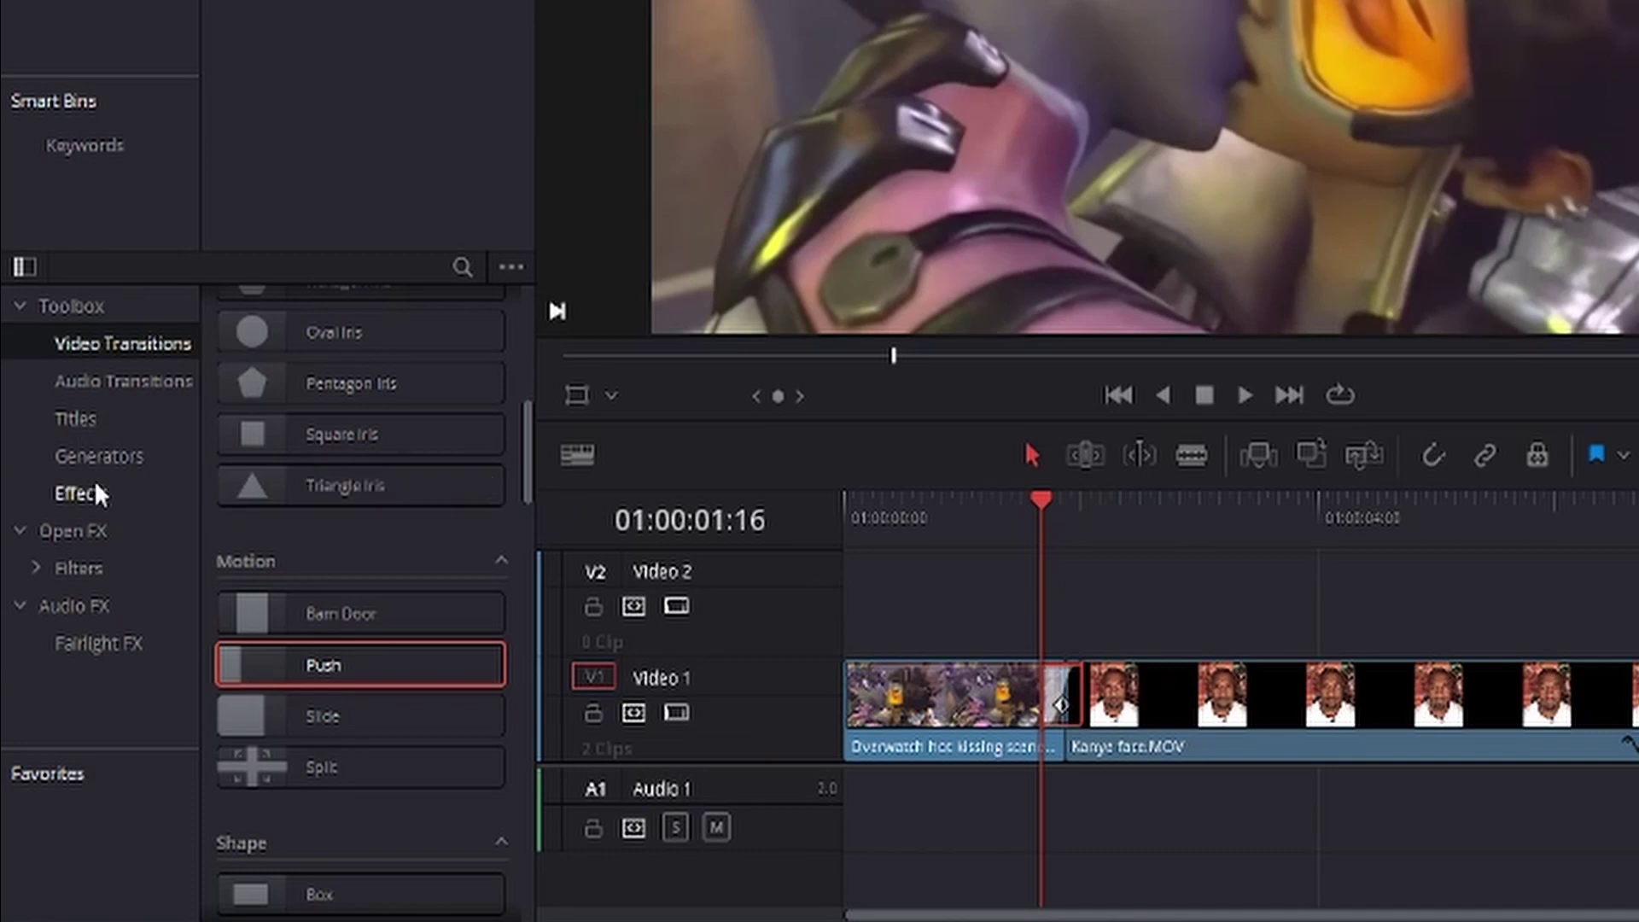
Drop an Adjustment Clip on Video 2 above the cut and trim it 4:15 shorter to span the transition.
click(86, 493)
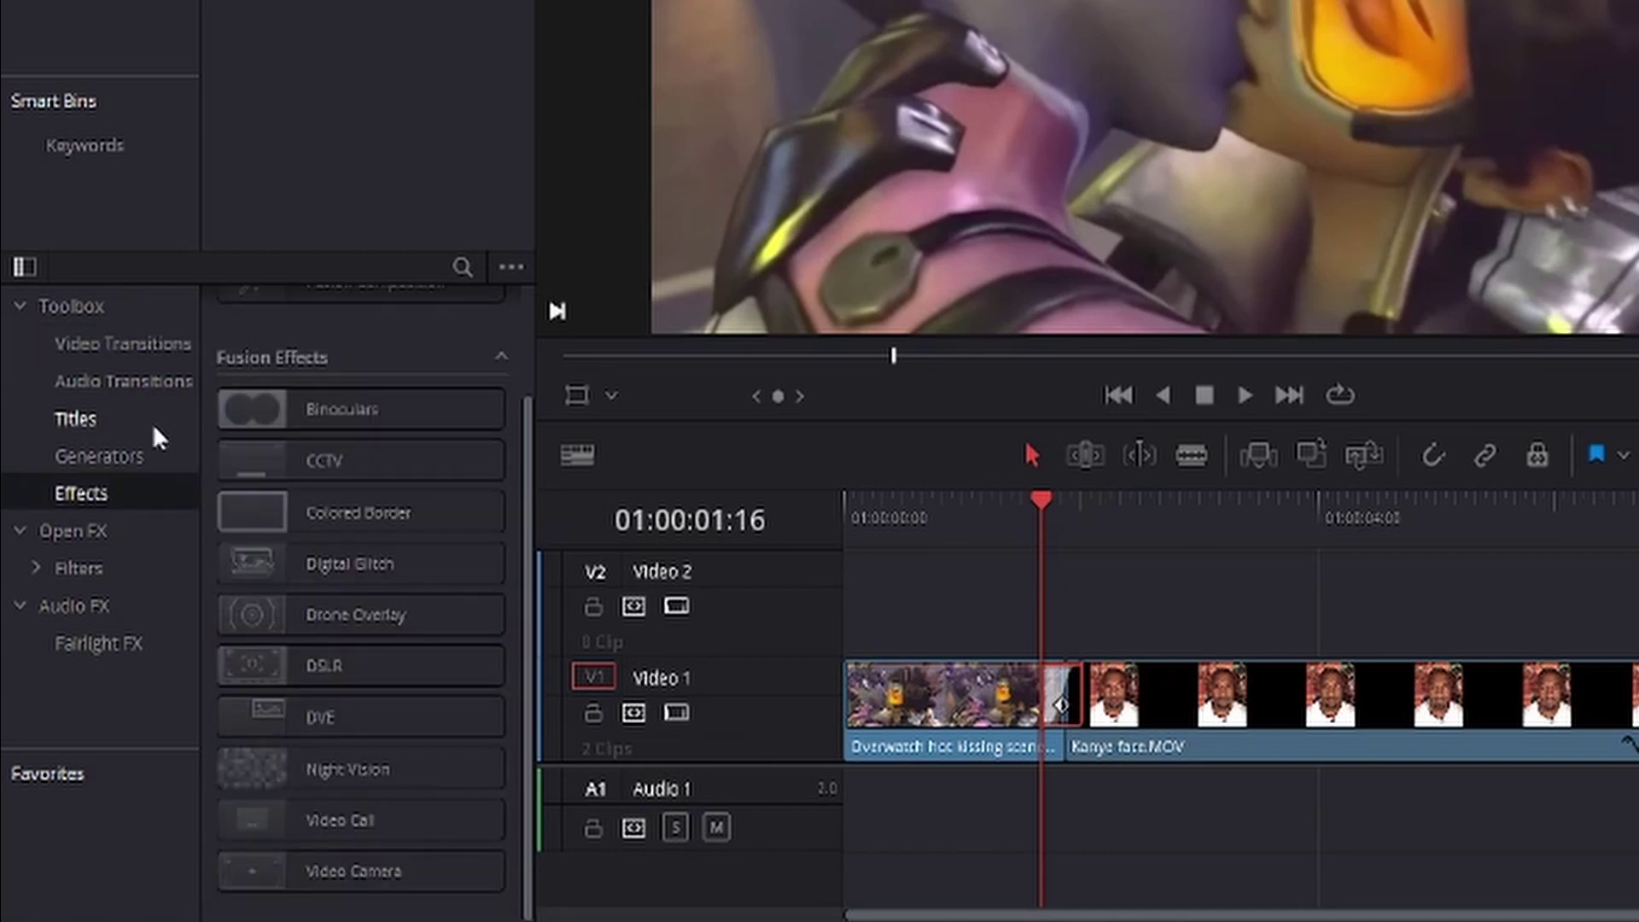
scroll(270, 323, up, 3)
click(325, 359)
drag(325, 359, 1175, 606)
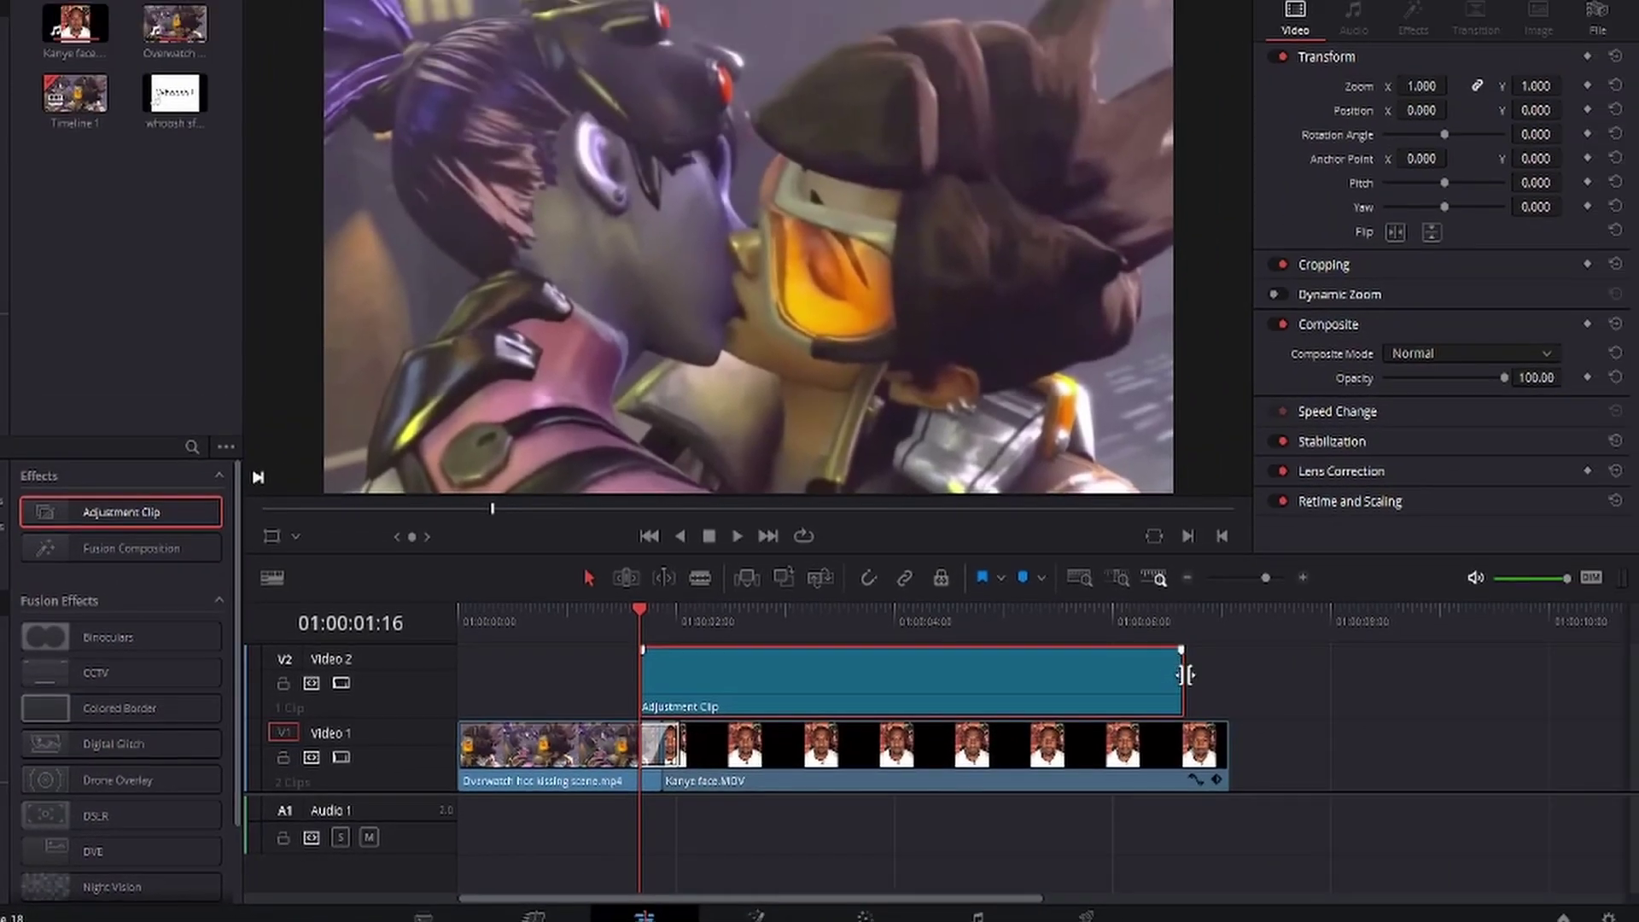
drag(1187, 674, 680, 679)
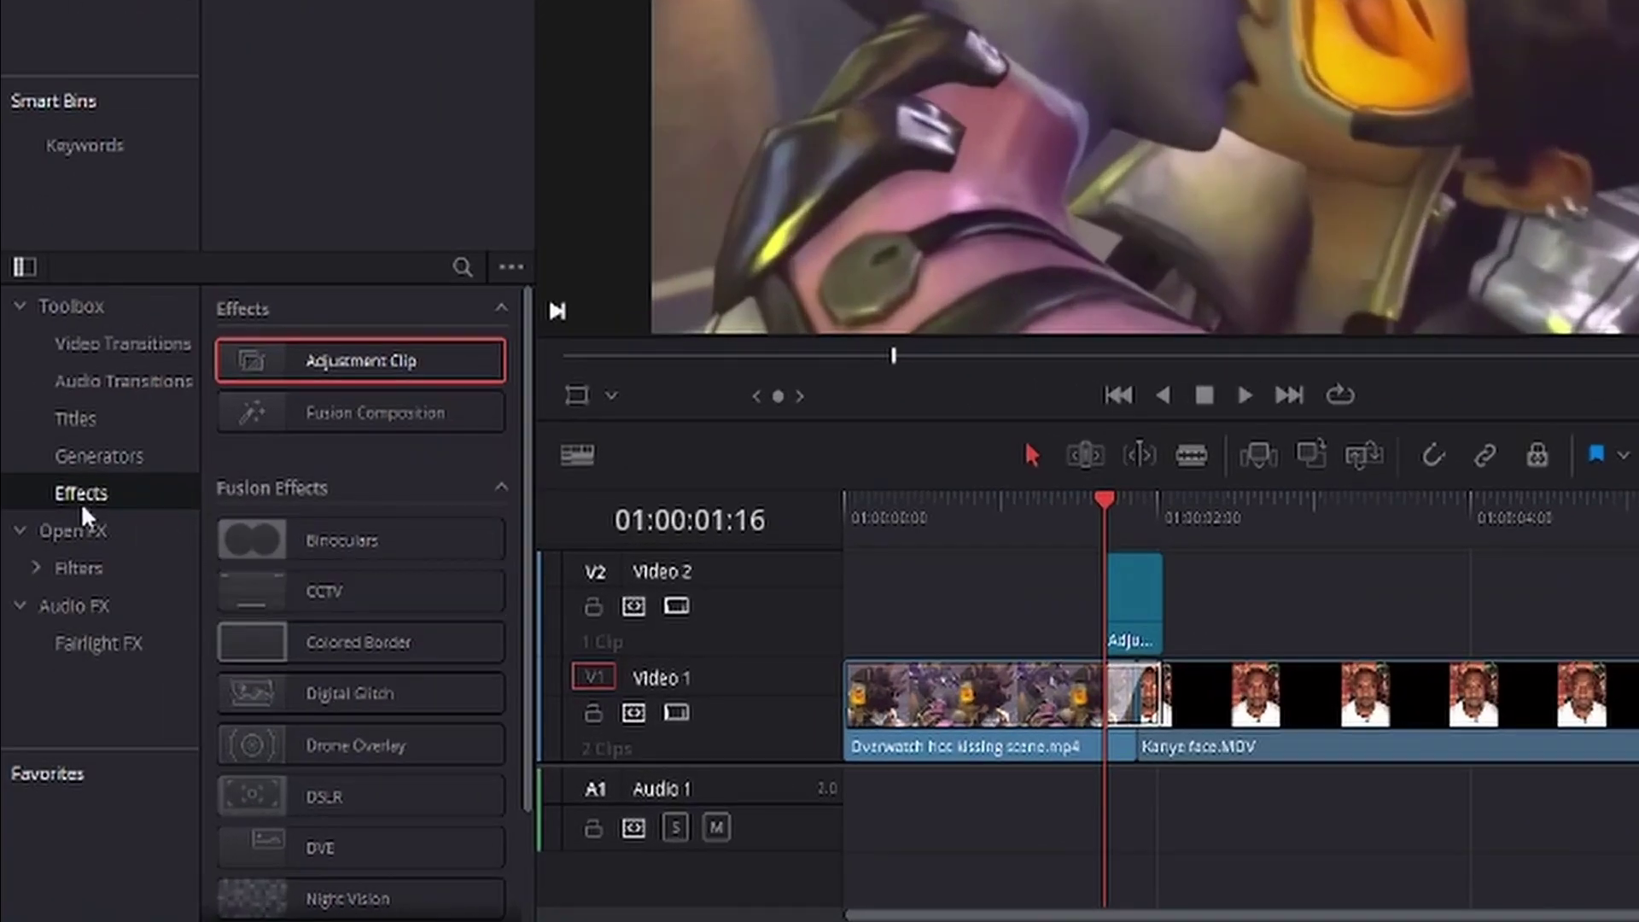
Apply Resolve FX Blur's Directional Blur to the V2 adjustment clip and show its Inspector settings.
click(79, 526)
drag(288, 401, 1119, 551)
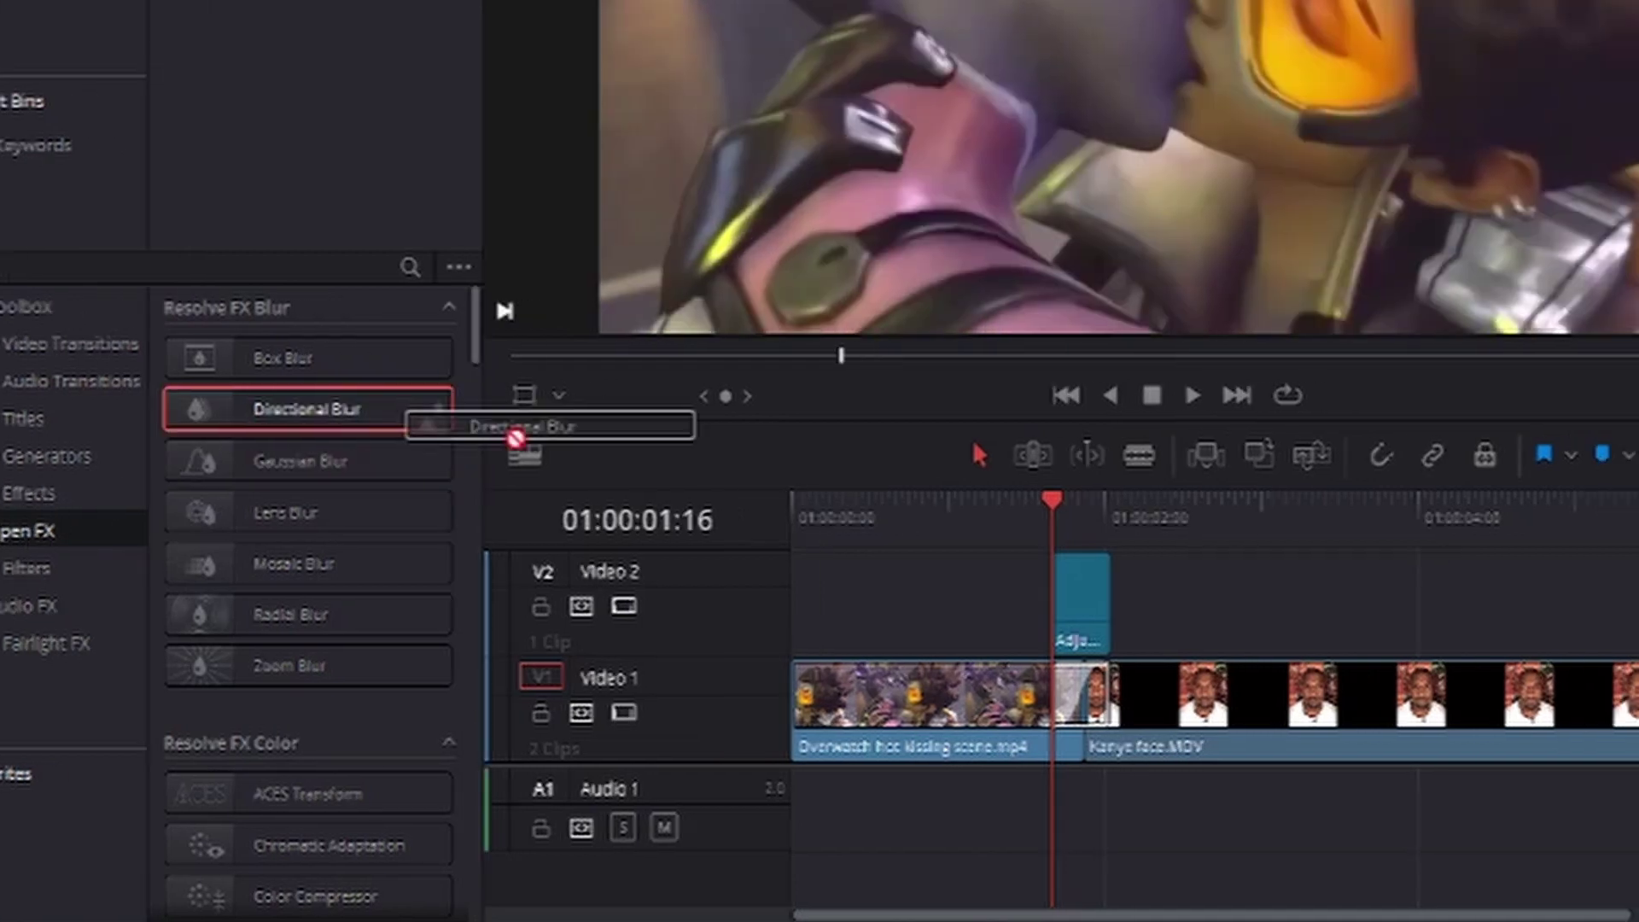
drag(911, 555, 918, 599)
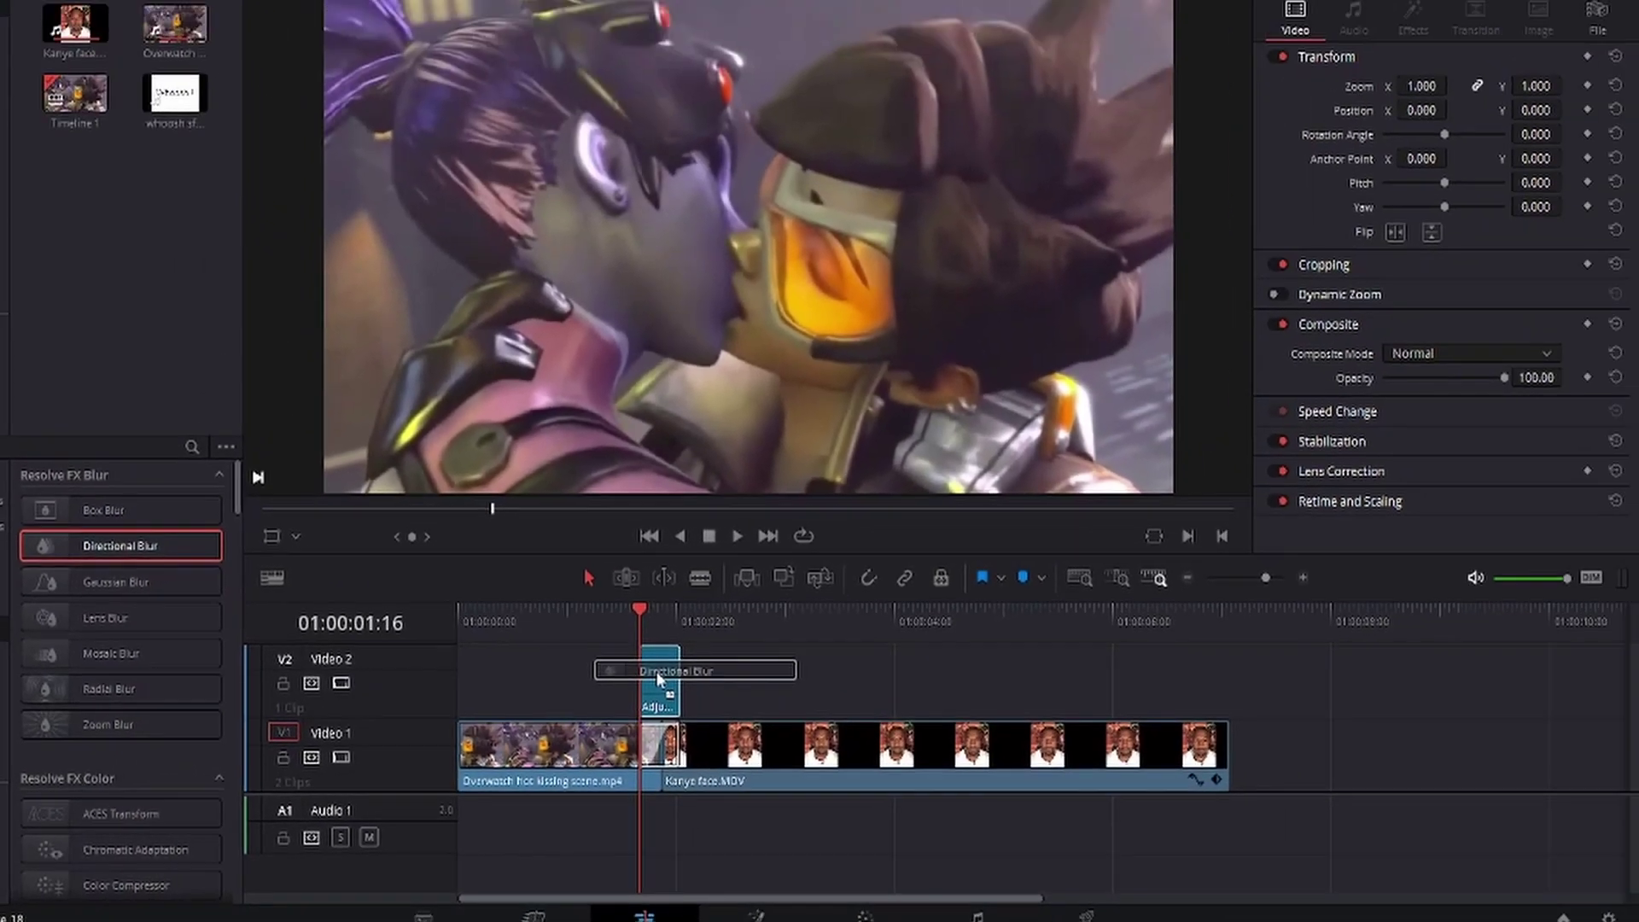
drag(659, 678, 661, 670)
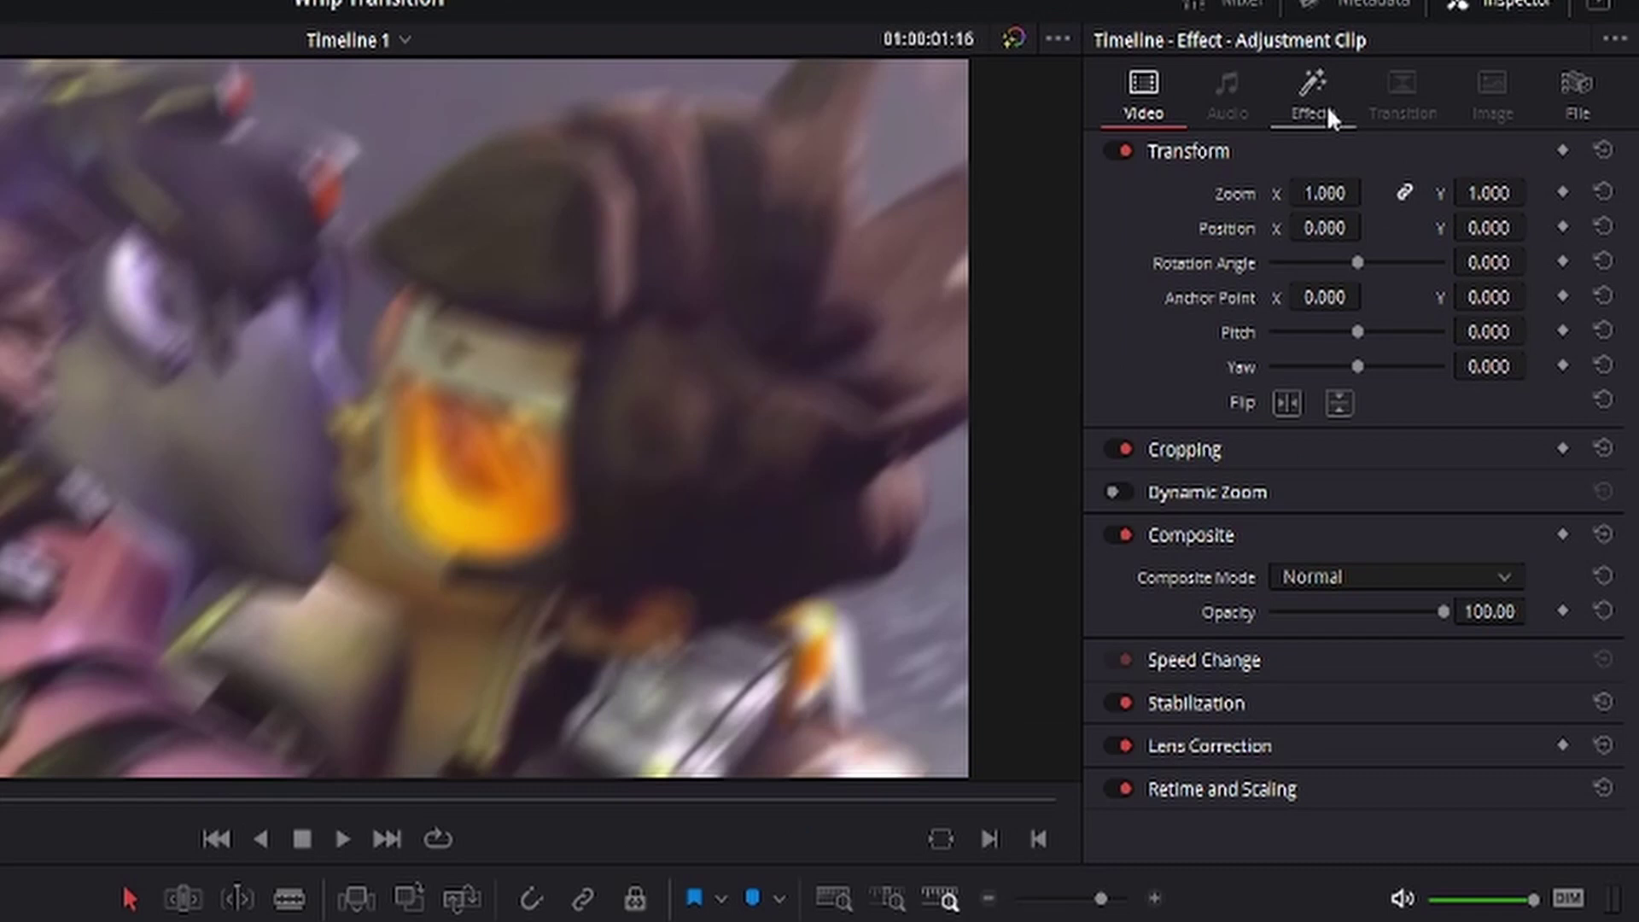
click(1413, 21)
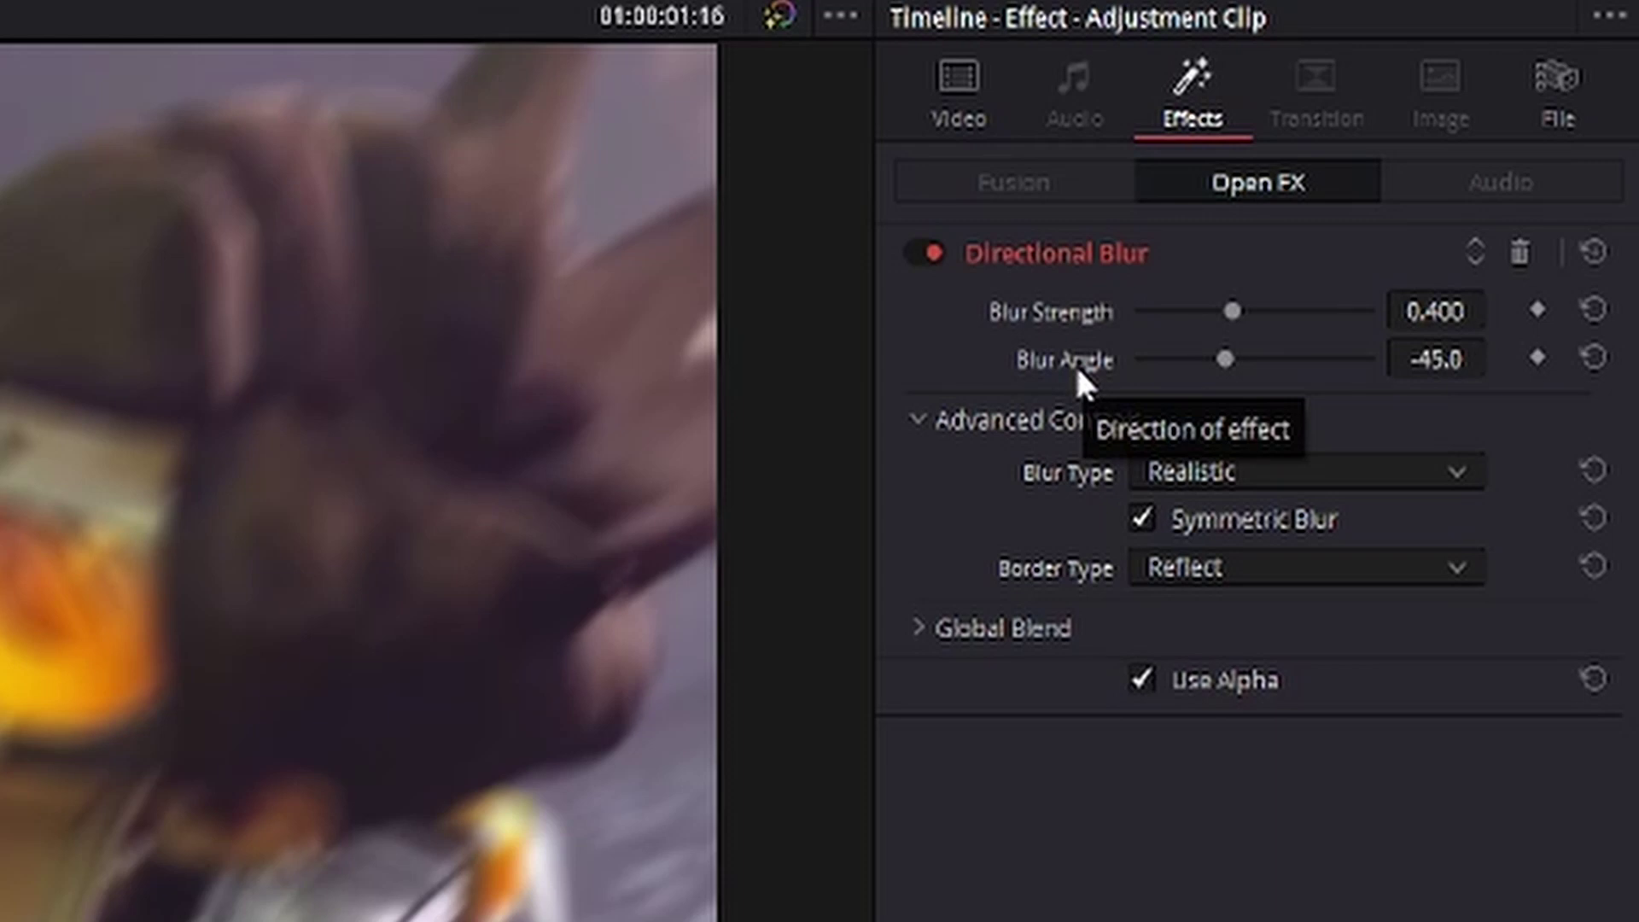
Set Directional Blur strength to 0.000 and blur angle to 180.0.
click(1452, 310)
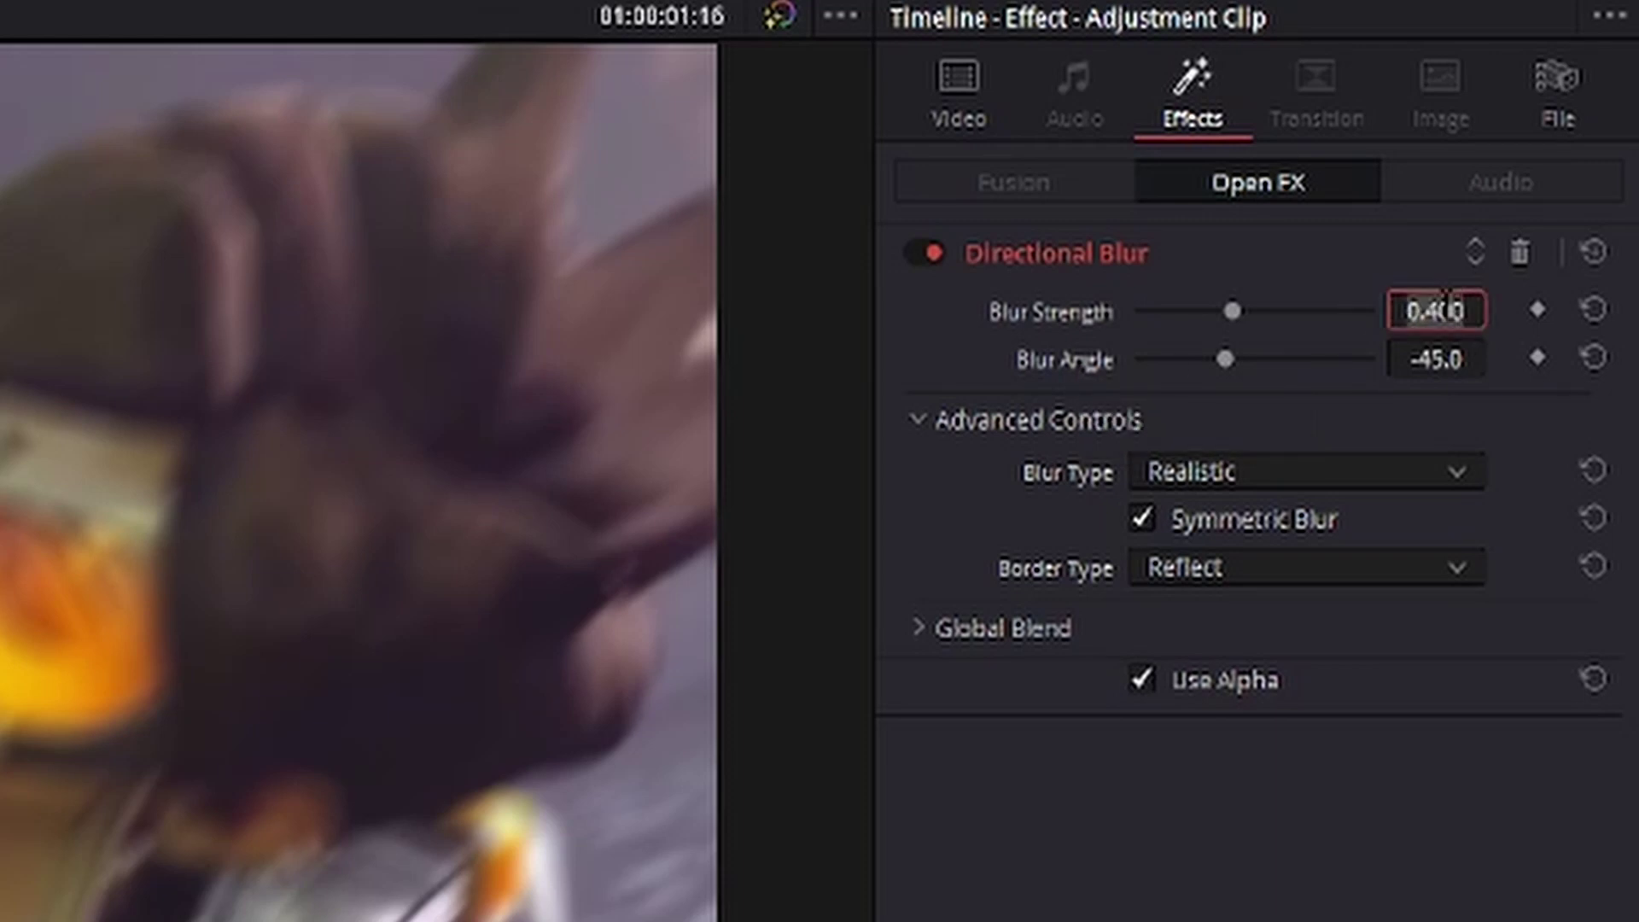
drag(1466, 311, 1442, 306)
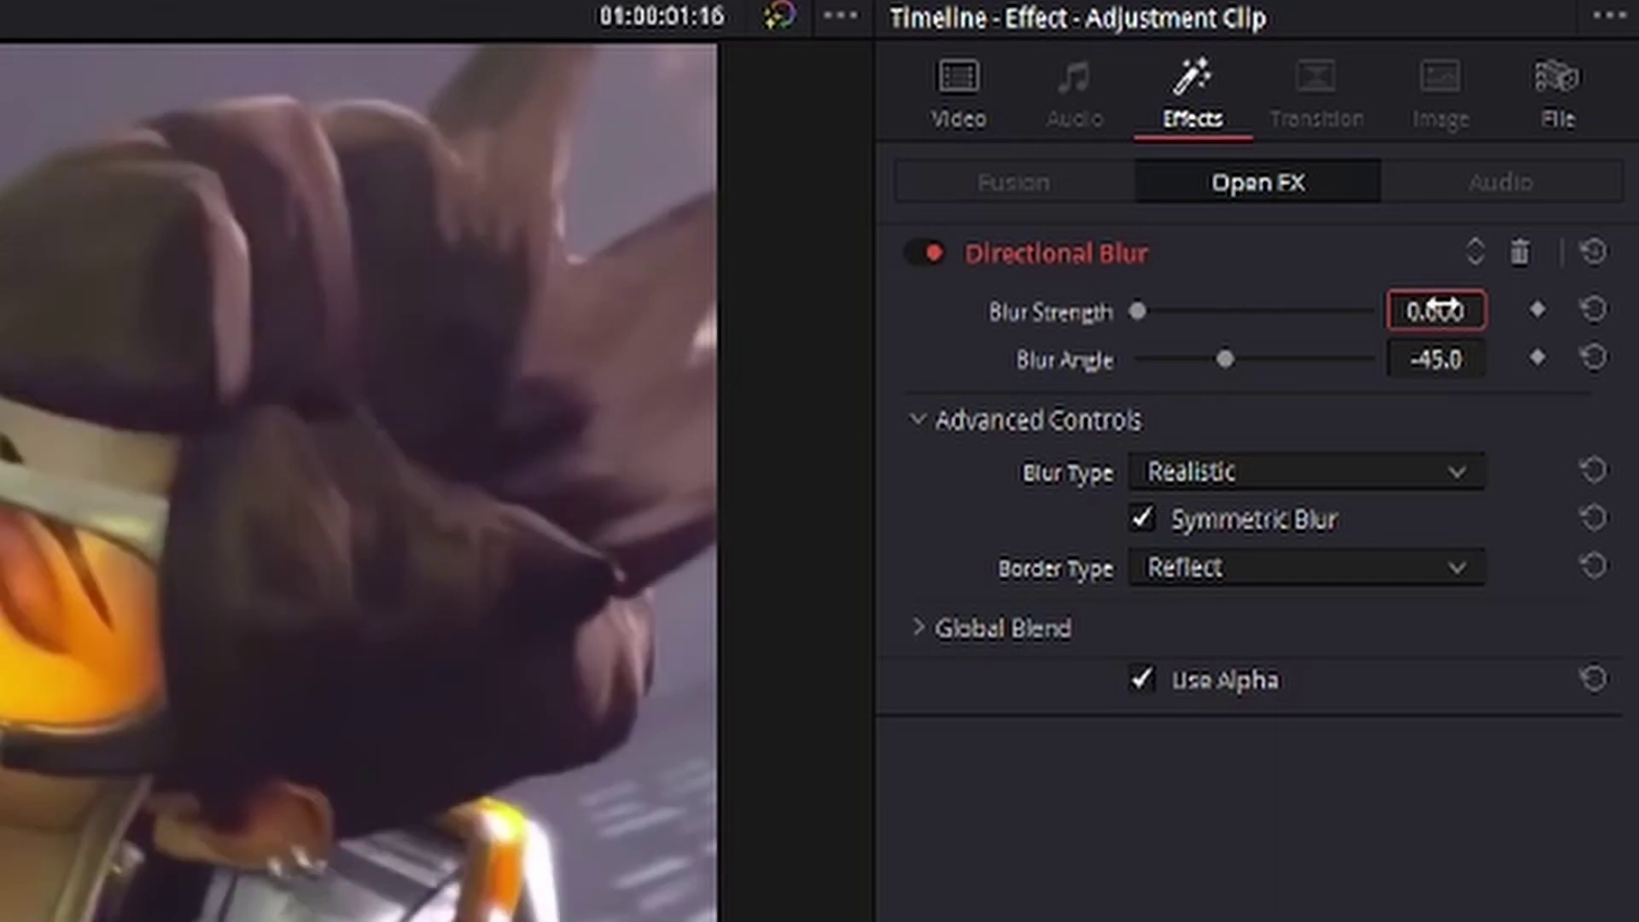
click(1452, 376)
text(18)
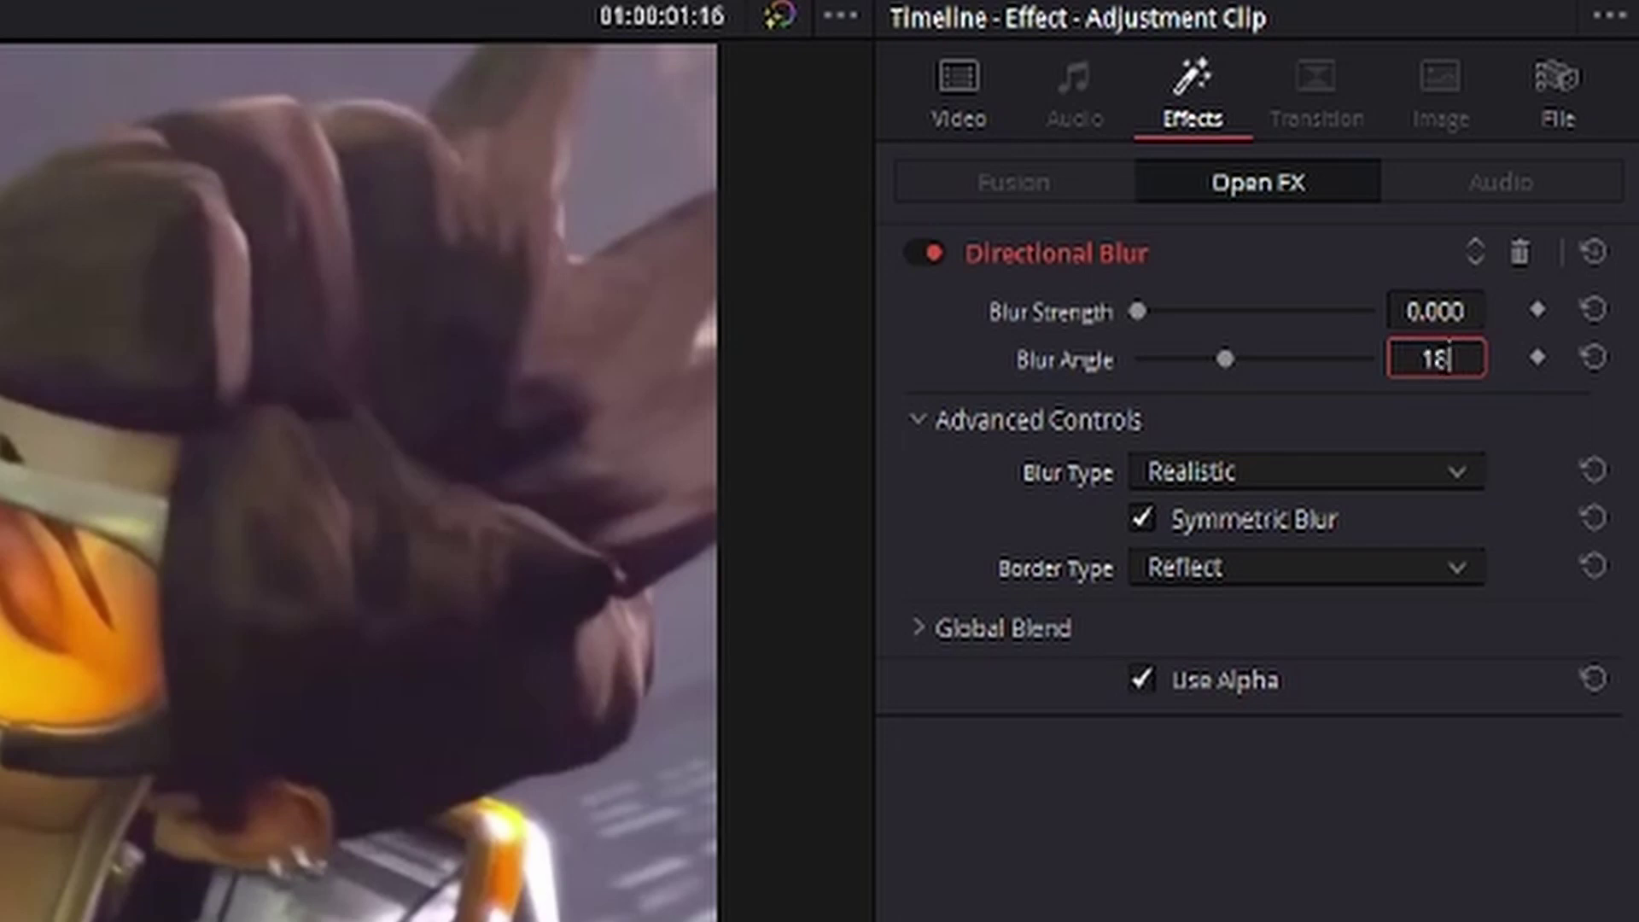
text(0)
key(Return)
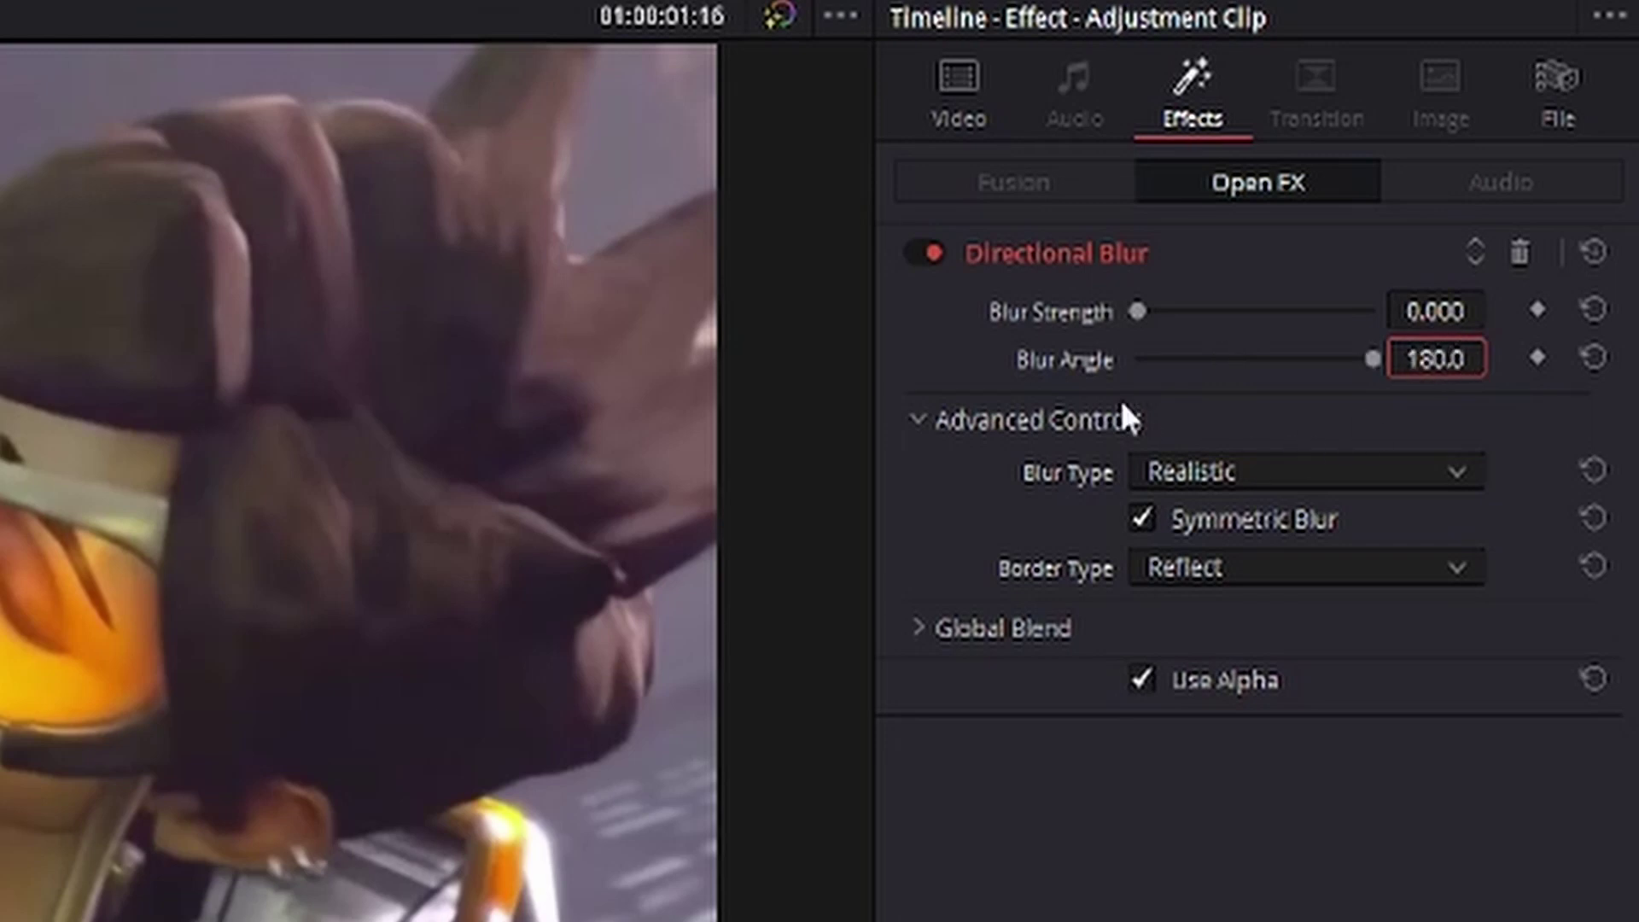
click(1347, 423)
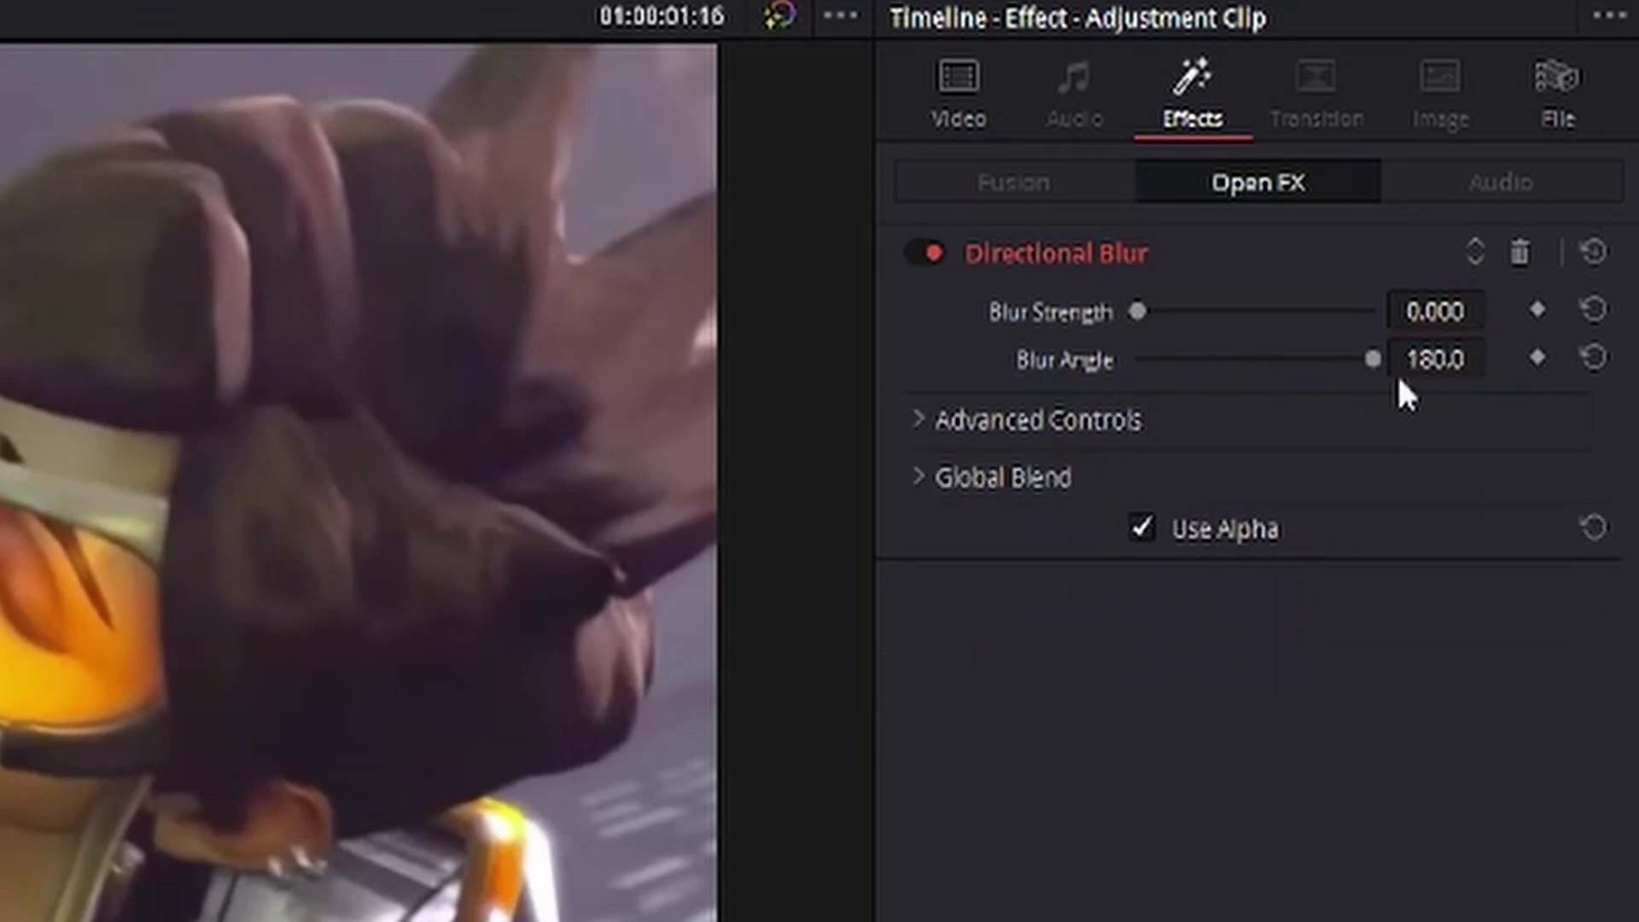
click(1266, 418)
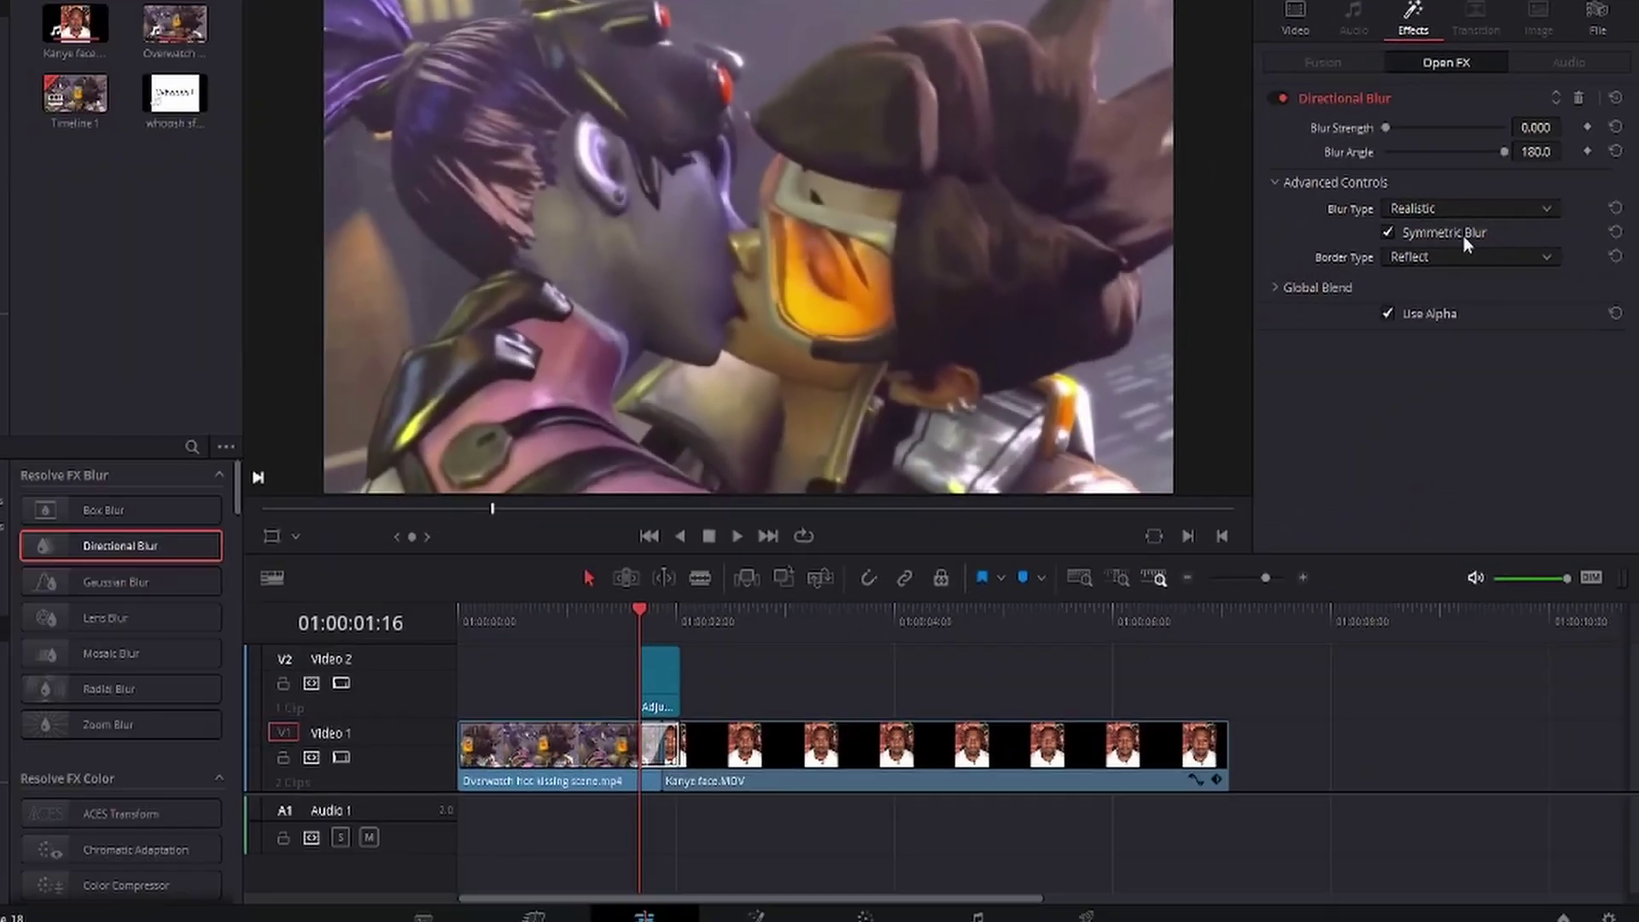
Keyframe blur strength at 0 at the clip's start and end, and 2.0 at its middle.
click(1587, 127)
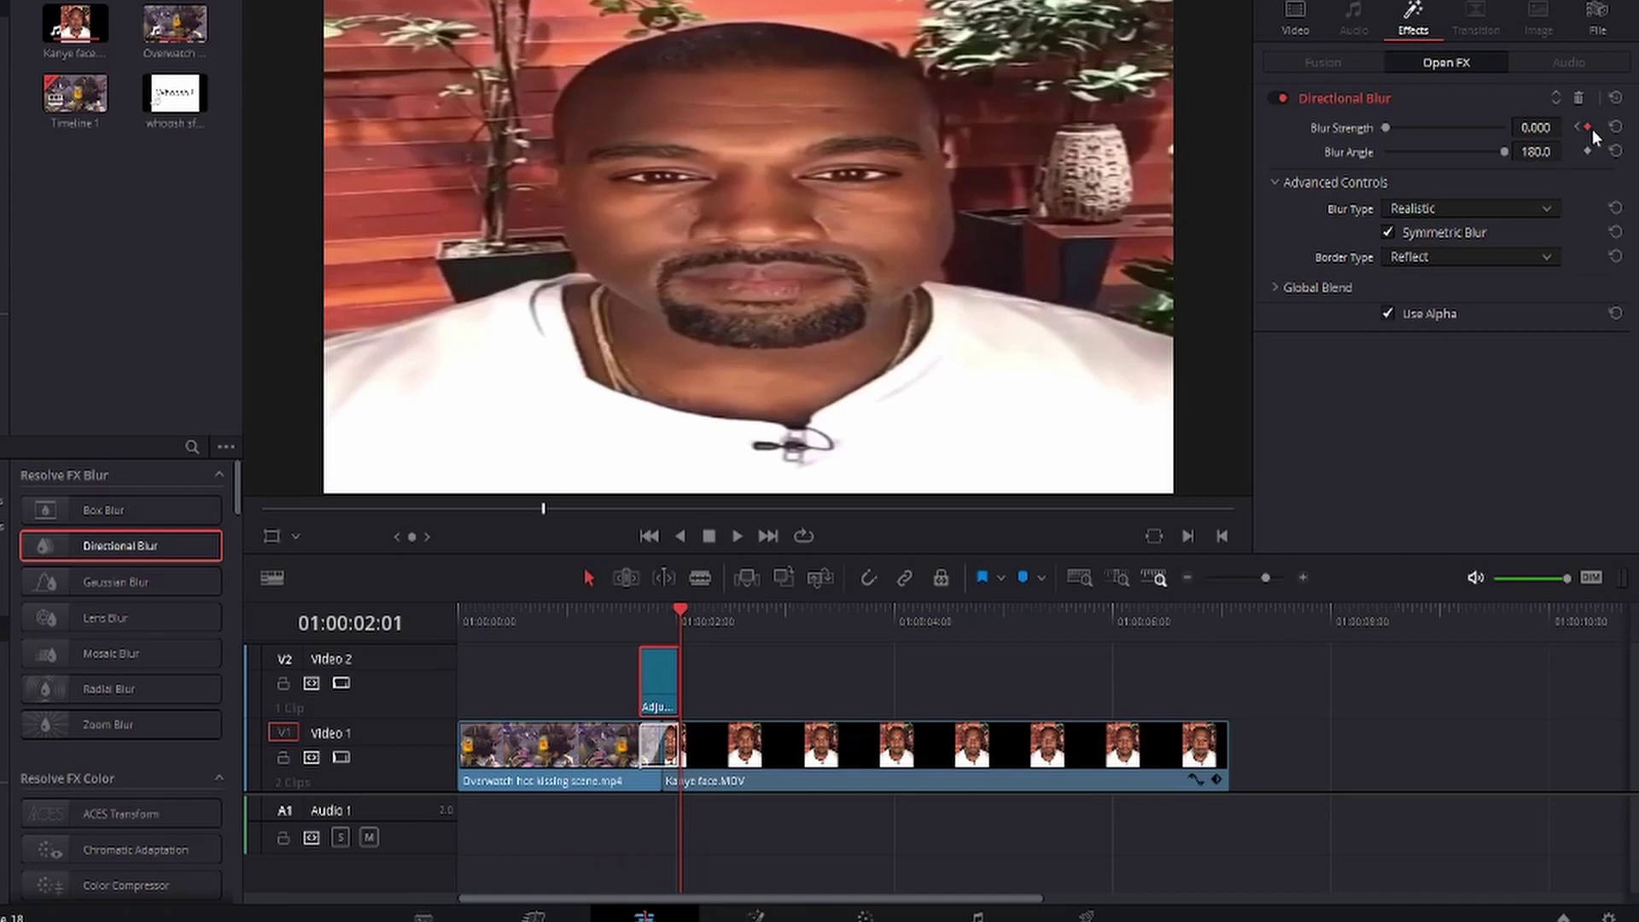
click(1587, 127)
click(1577, 127)
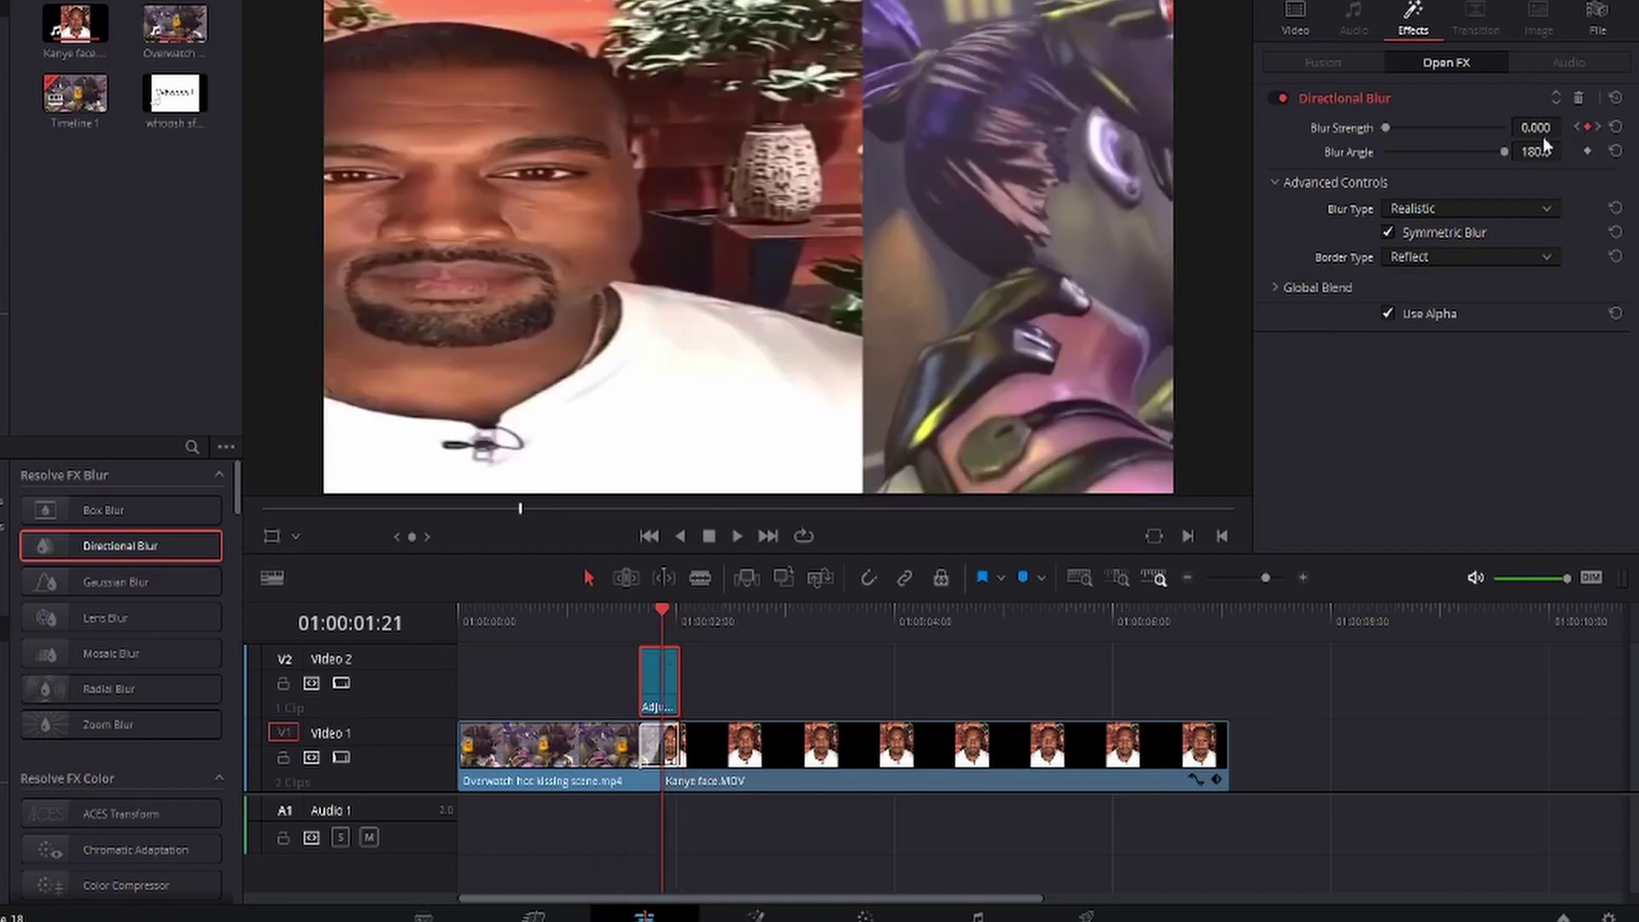
drag(1541, 130, 1568, 126)
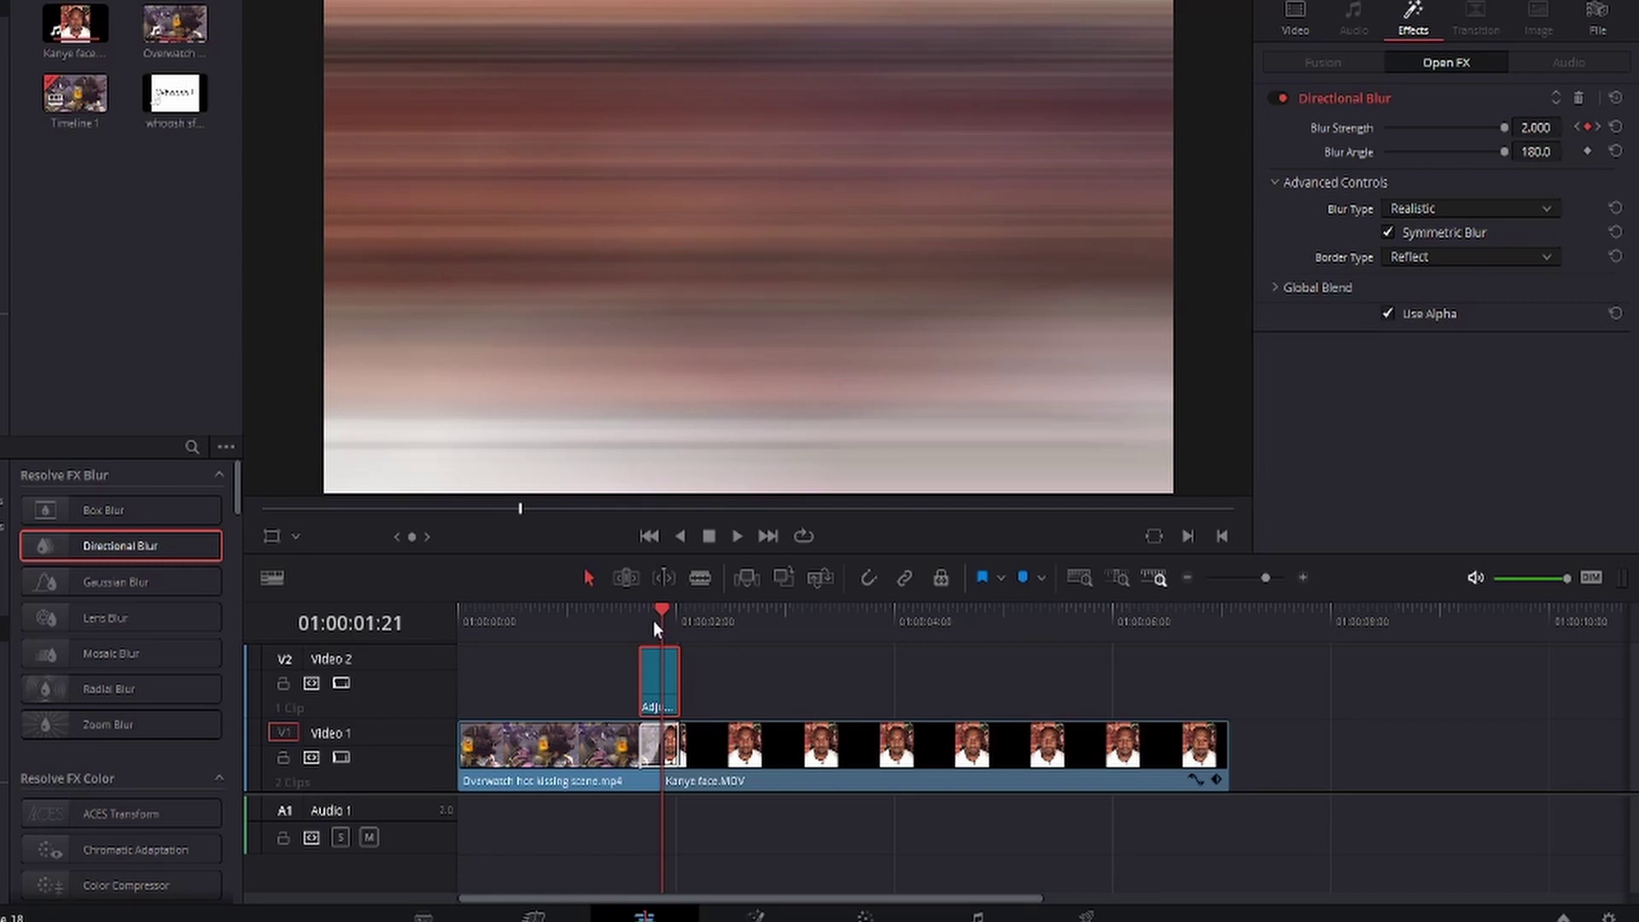
Play the whip transition from just before the cut to preview the blur.
drag(1196, 581, 1264, 582)
click(762, 628)
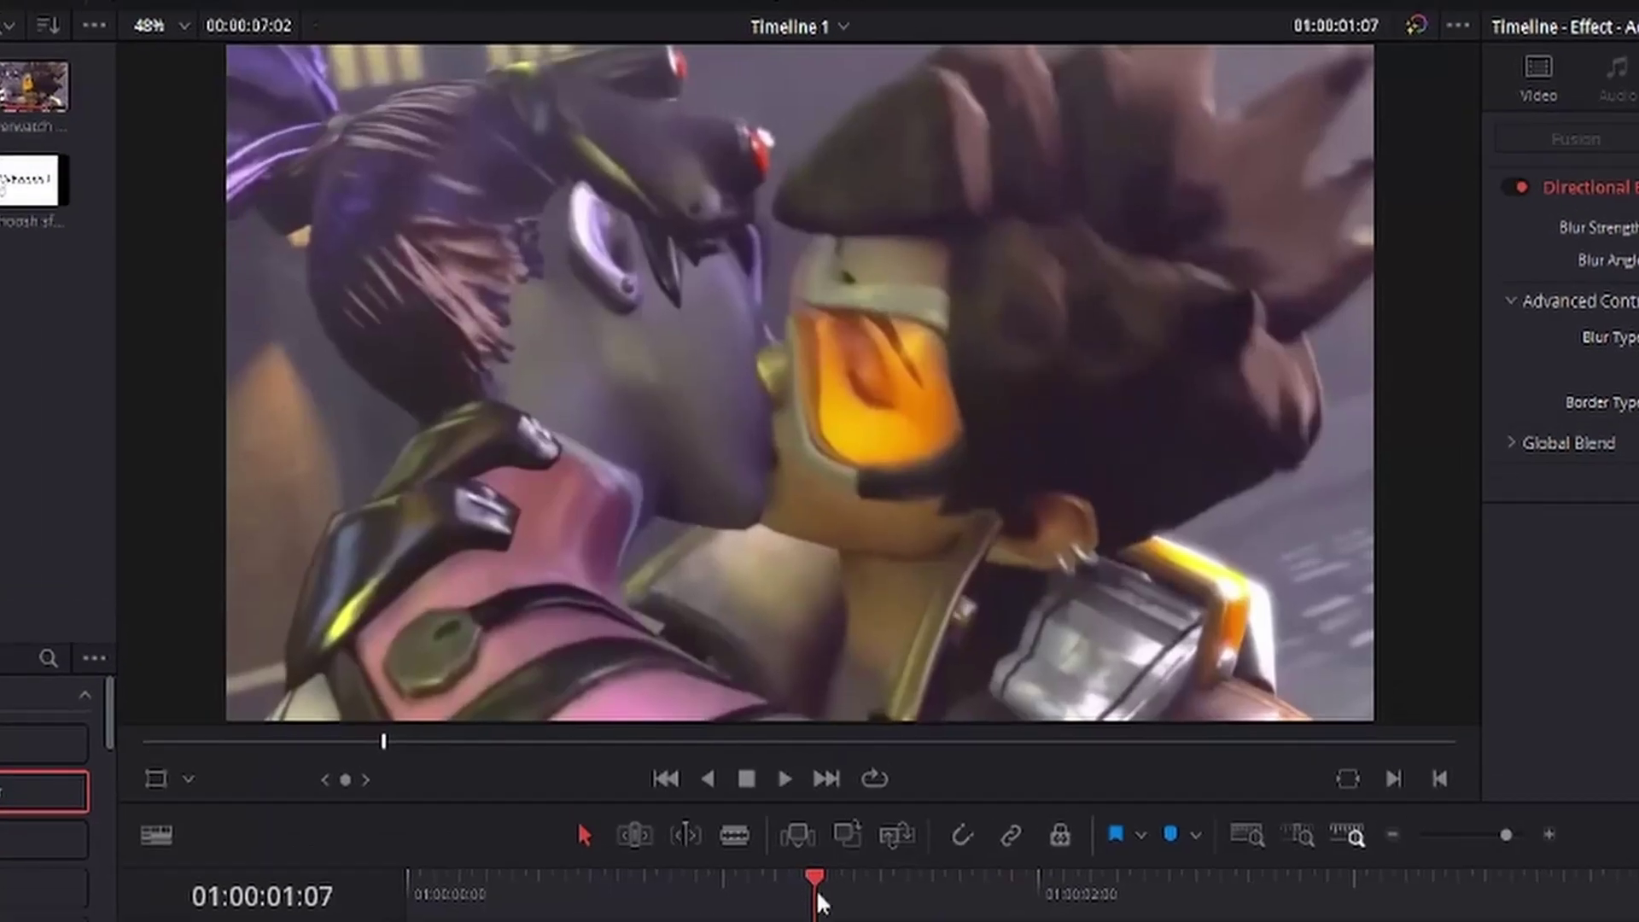
key(space)
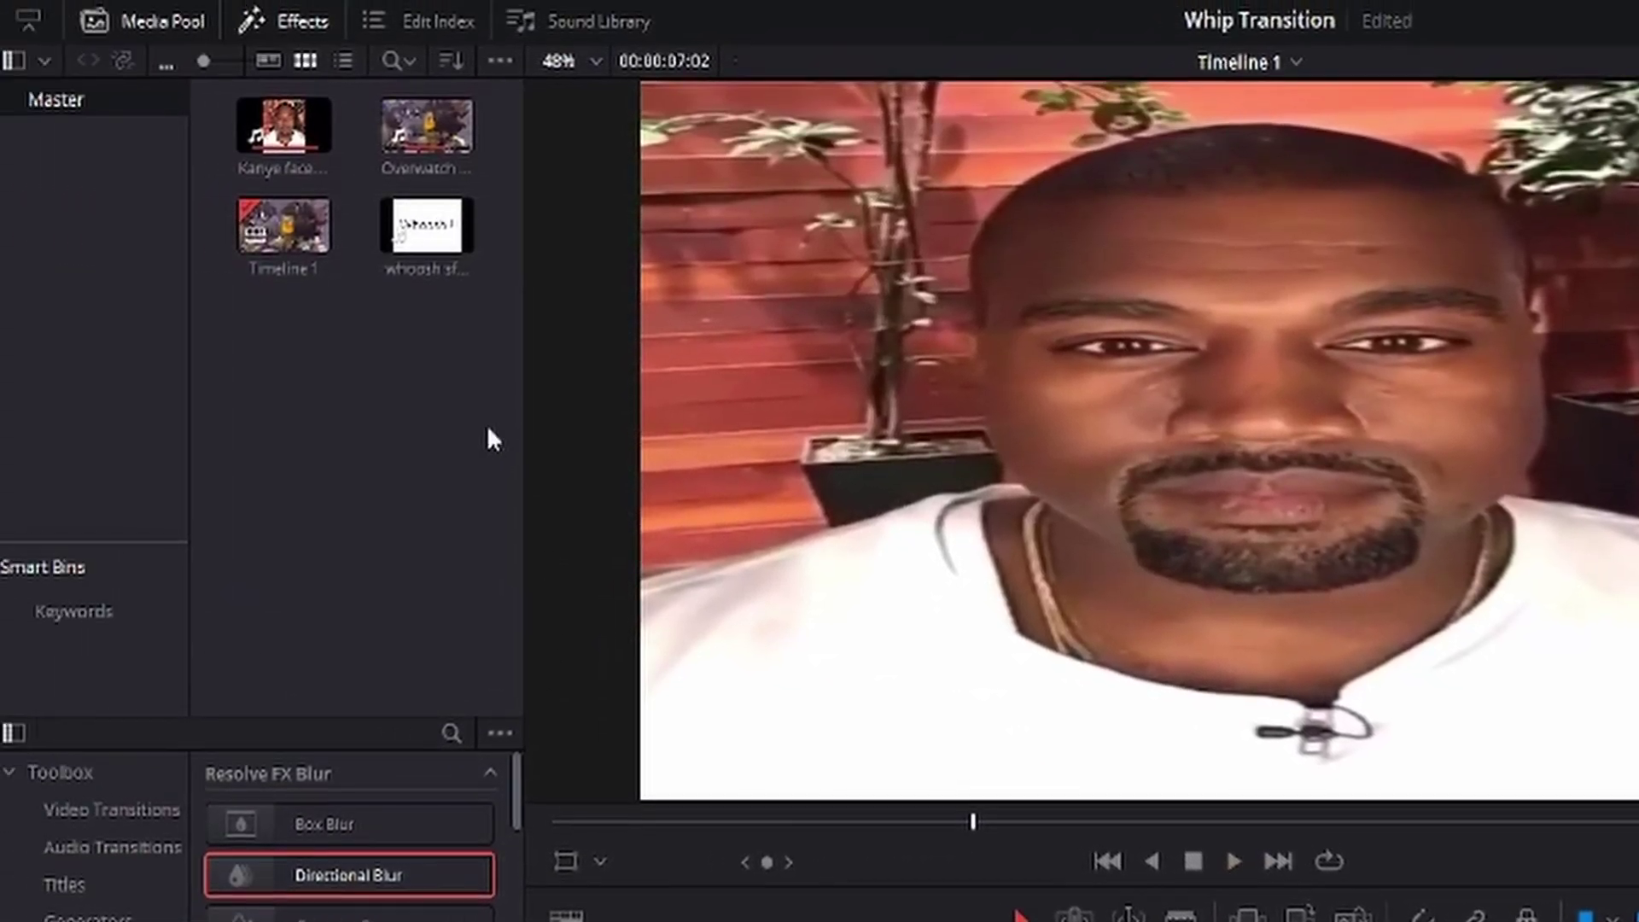
Place whoosh sfx 1.mp4 on Audio 1 under the cut and park the playhead just before it.
click(427, 243)
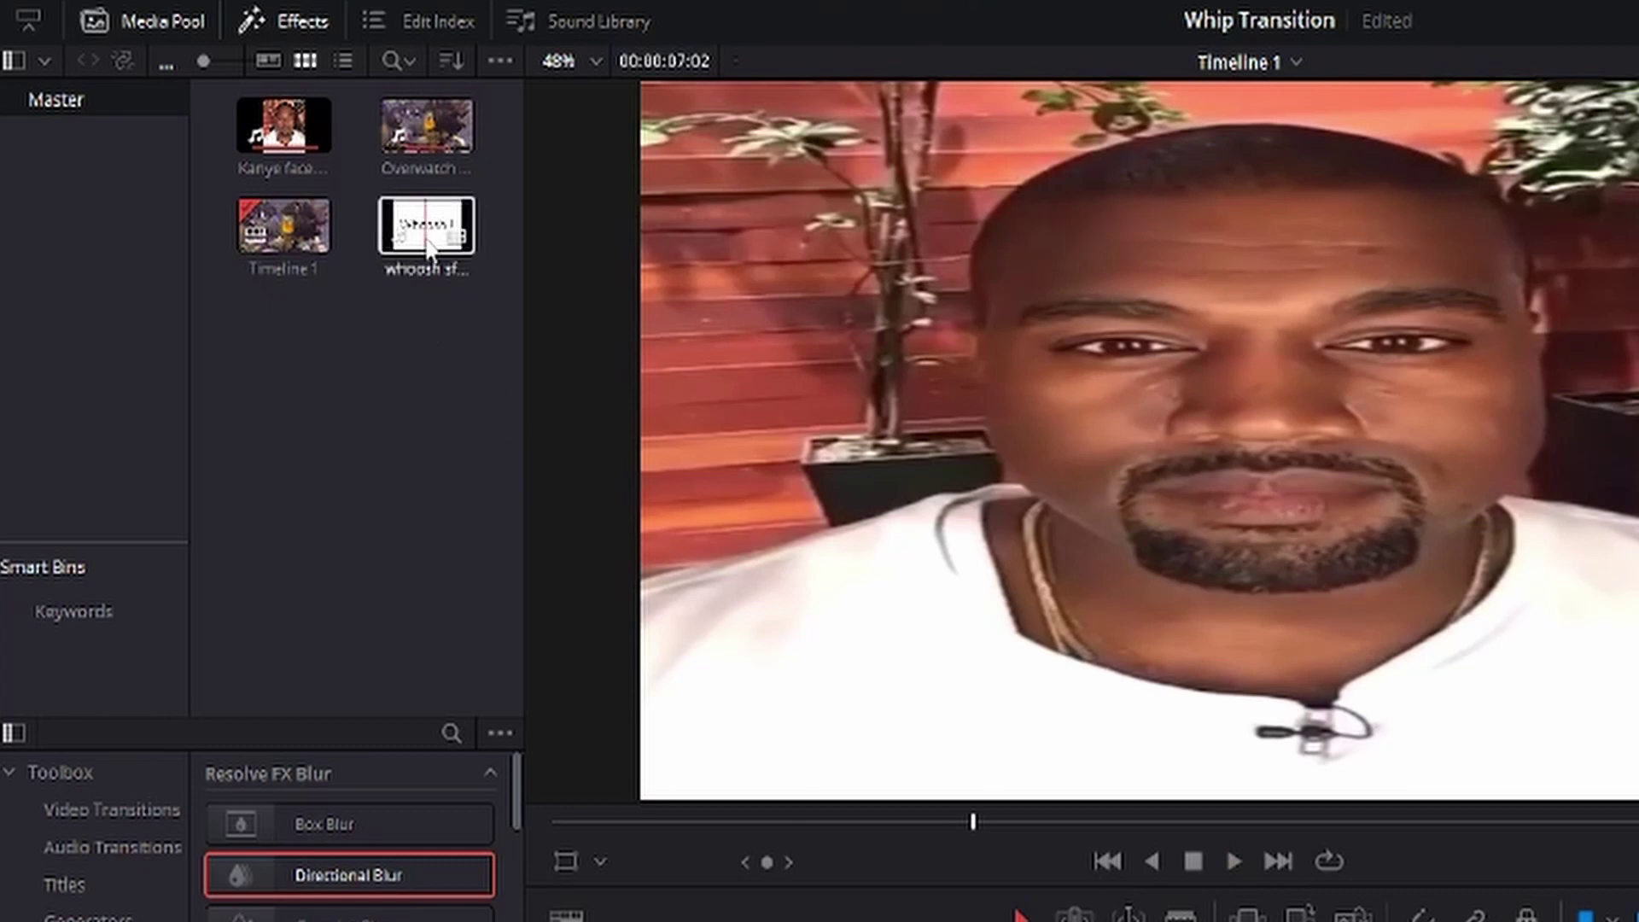
drag(427, 243, 1429, 921)
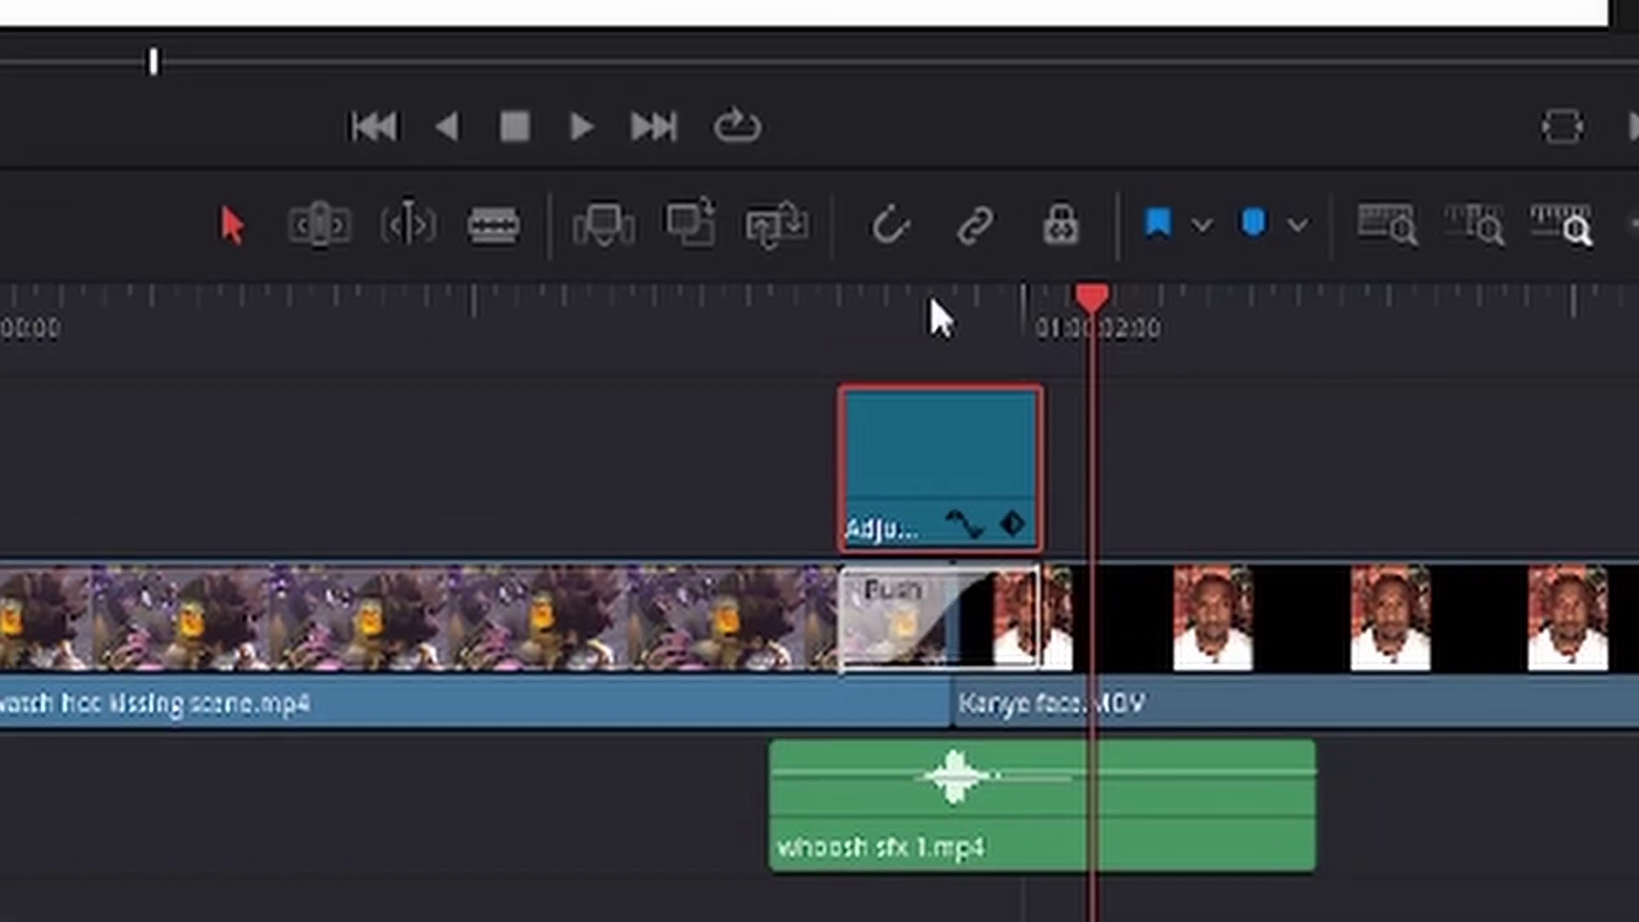
click(798, 270)
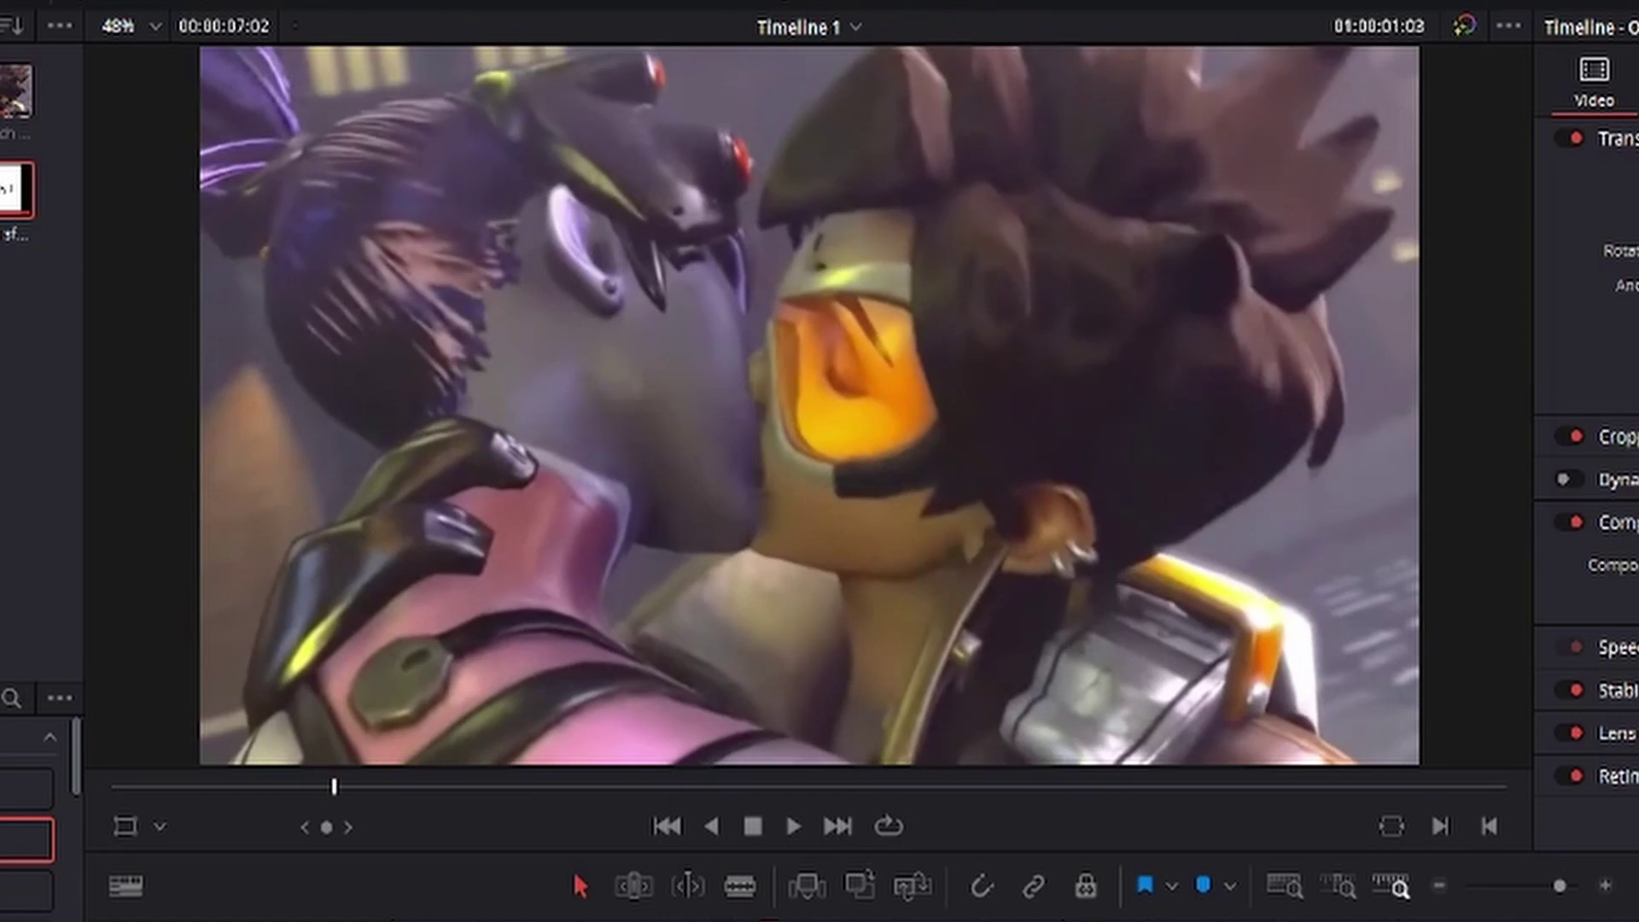